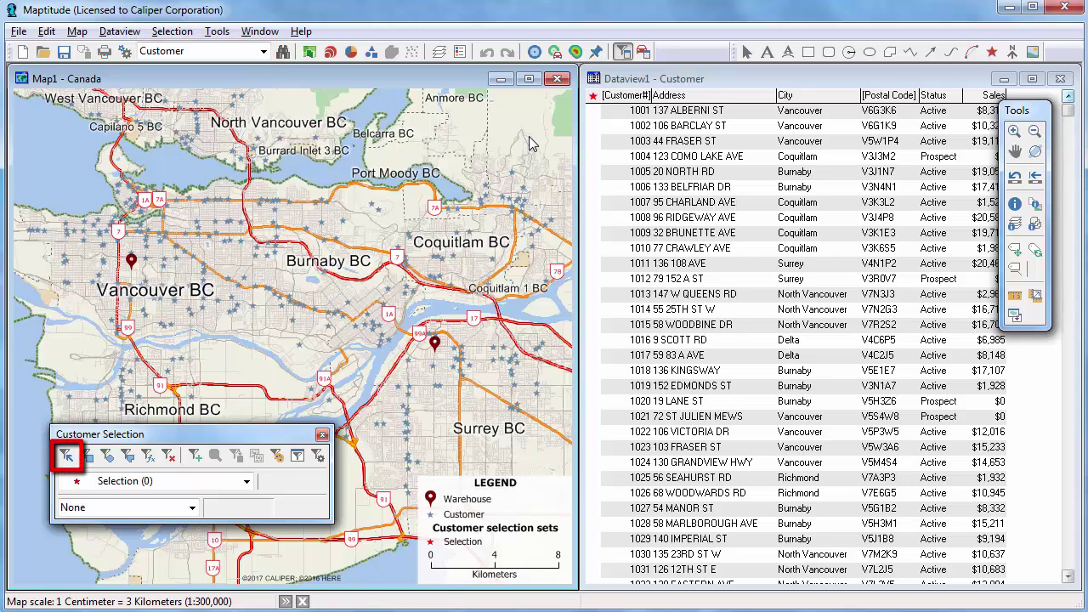
Step: Pick customers 1024 and 1021 one at a time on the map, then deselect both
click(67, 456)
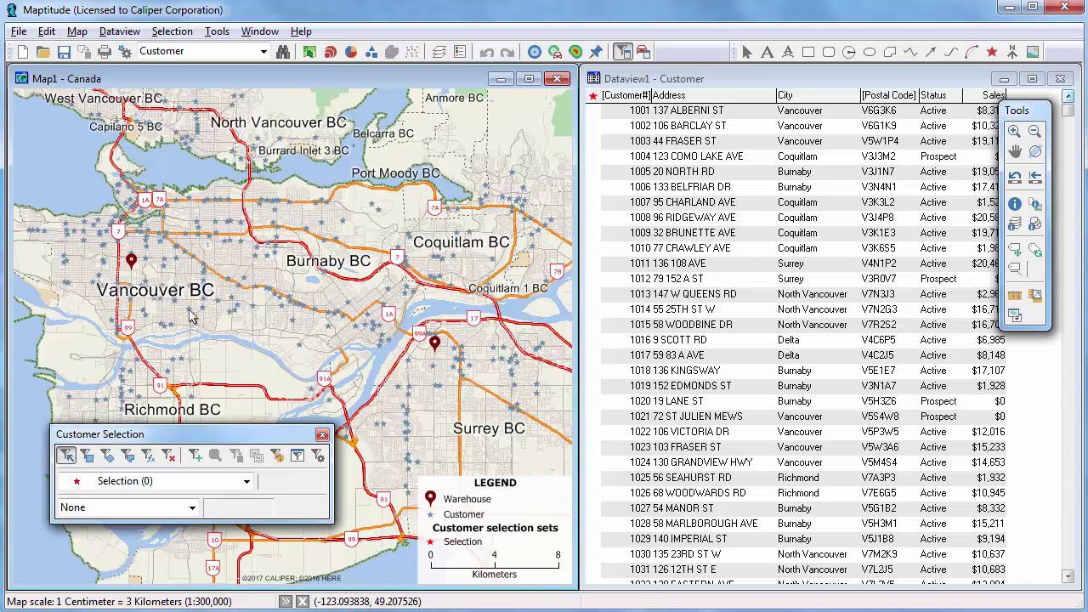
click(224, 242)
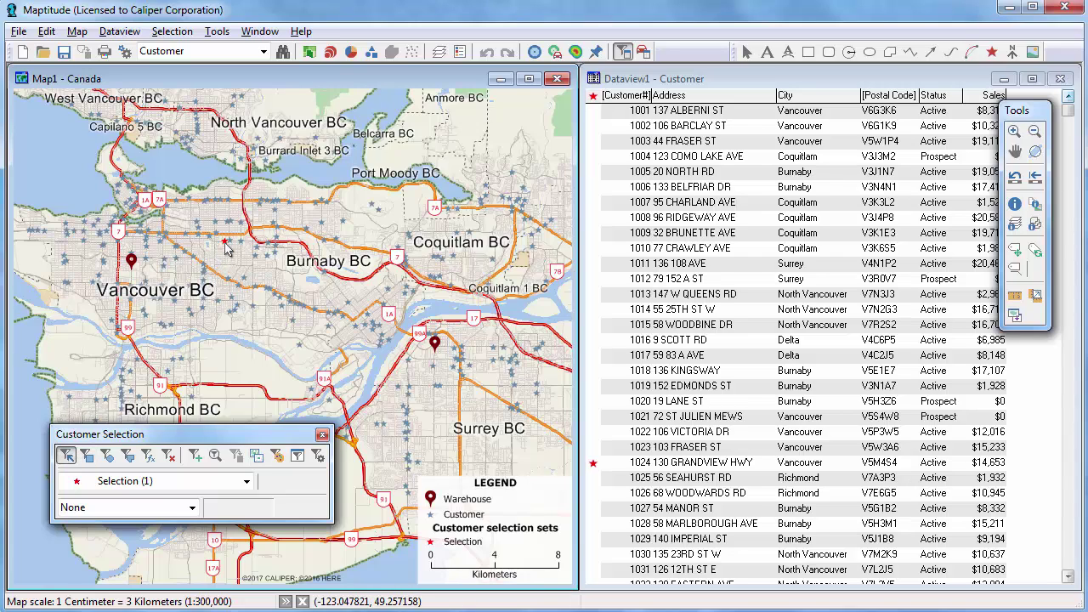
click(236, 310)
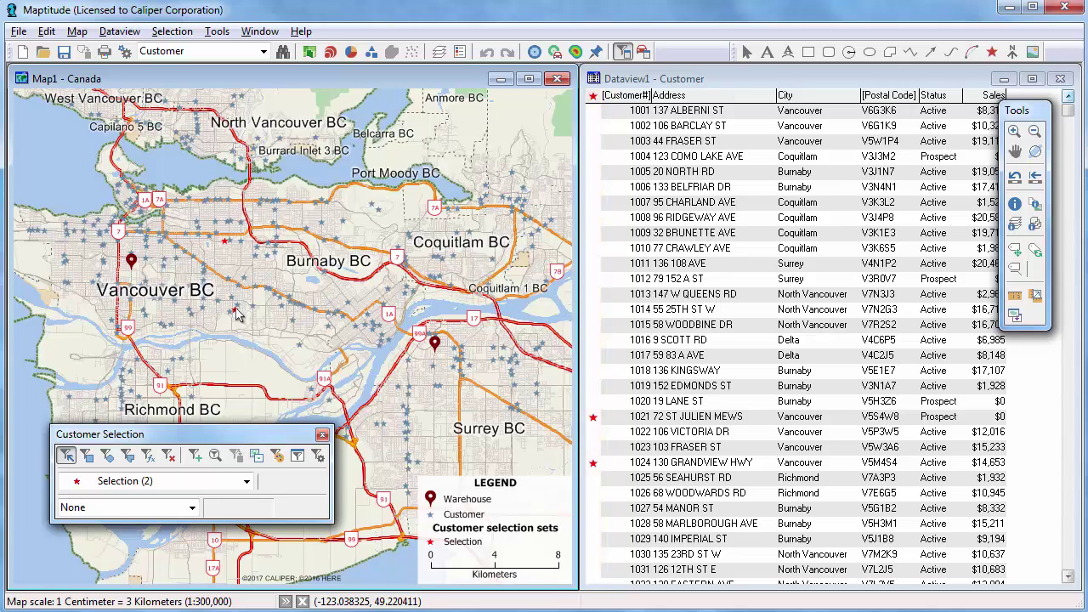
click(236, 309)
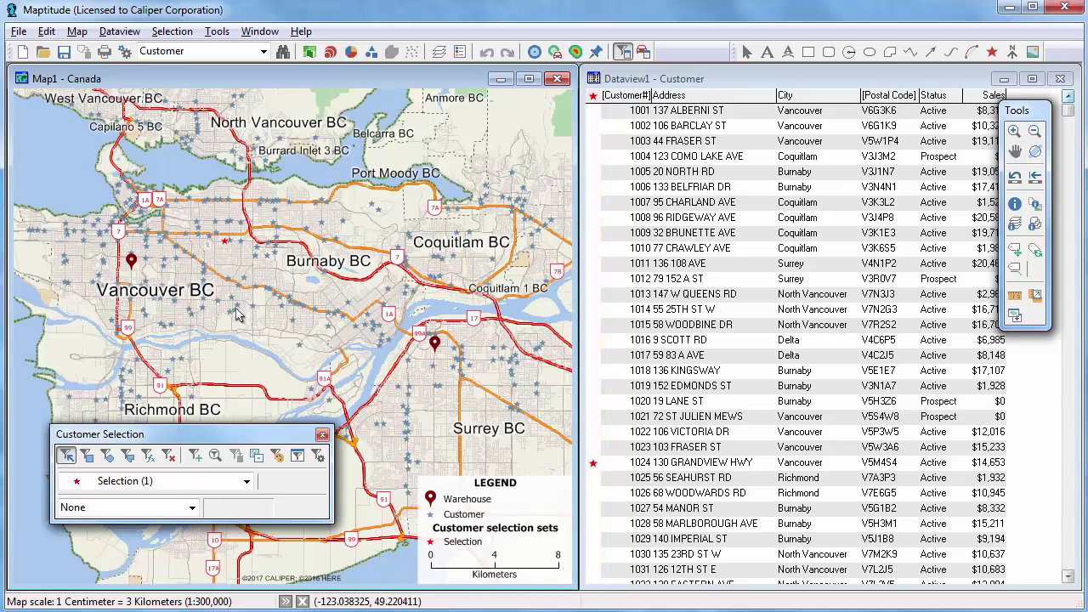
click(223, 243)
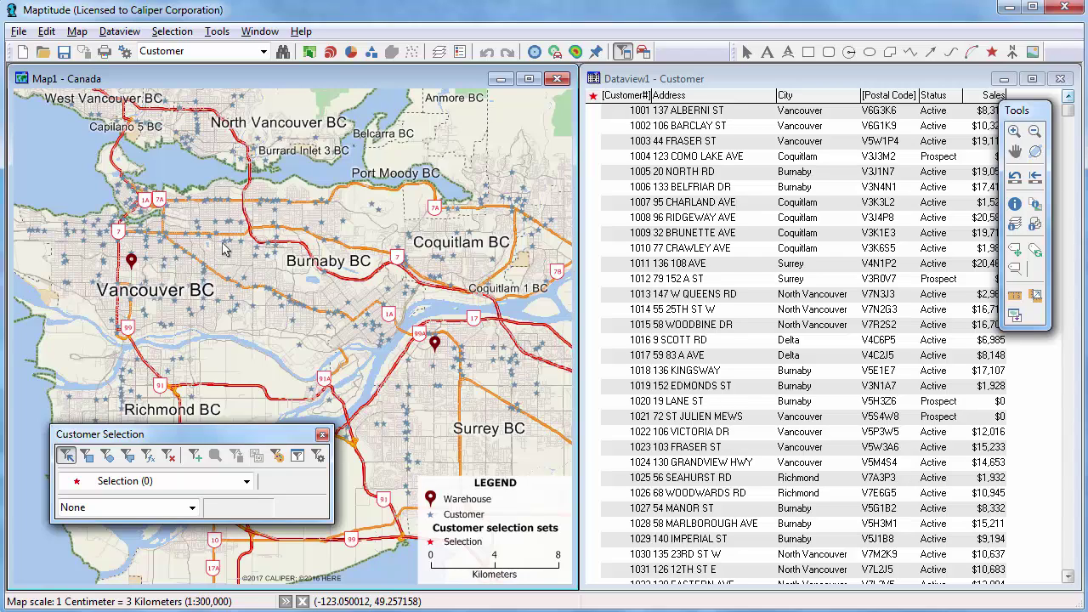
Step: Total the selection by Sales and rectangle-select the 20 customers east of central Vancouver
click(150, 508)
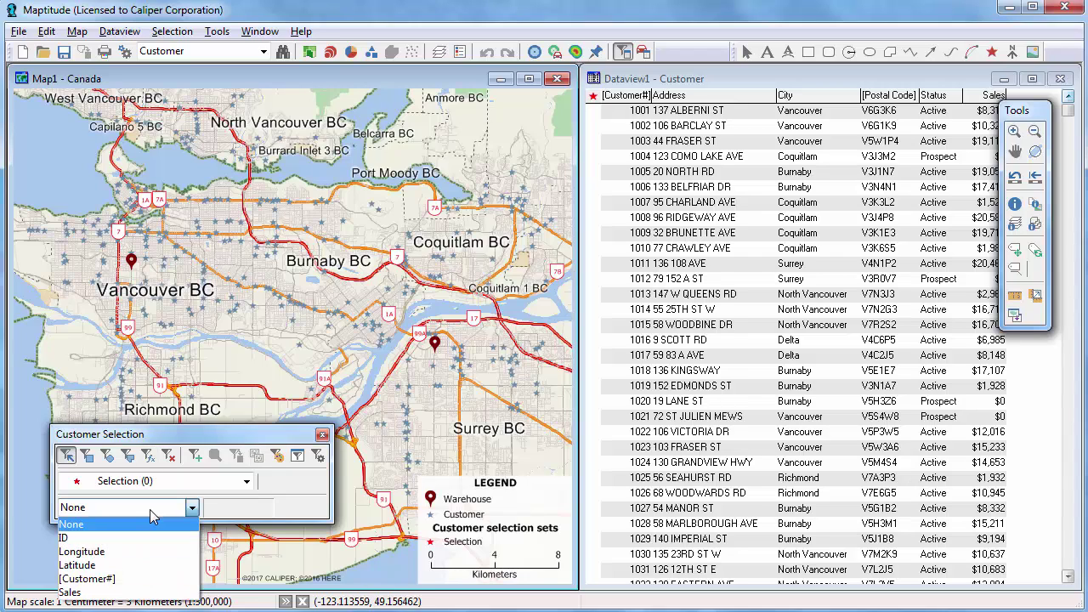
click(149, 592)
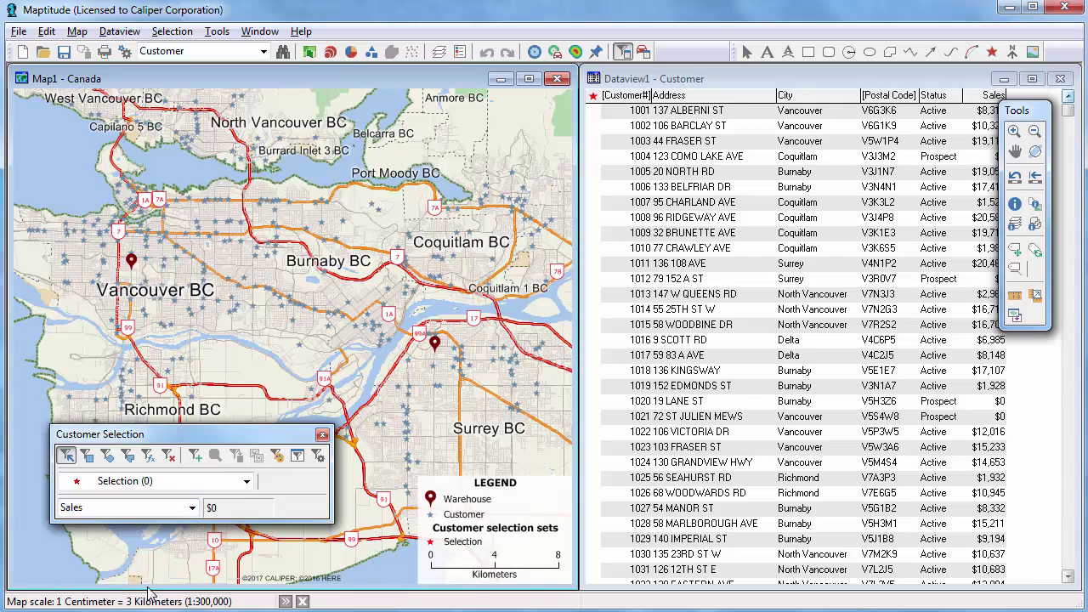
click(88, 457)
drag(163, 219, 228, 283)
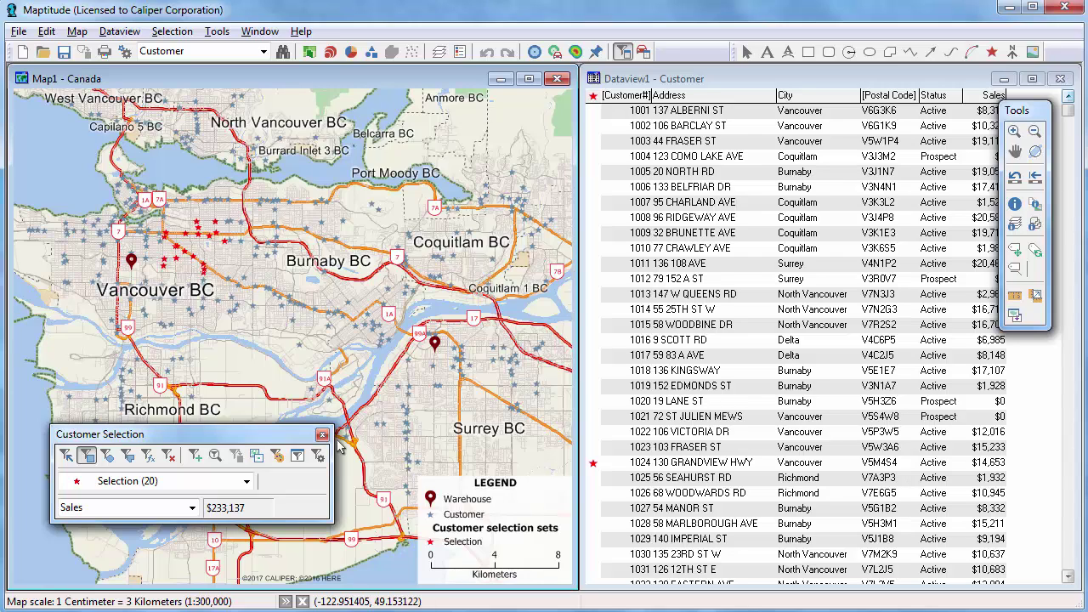
click(314, 457)
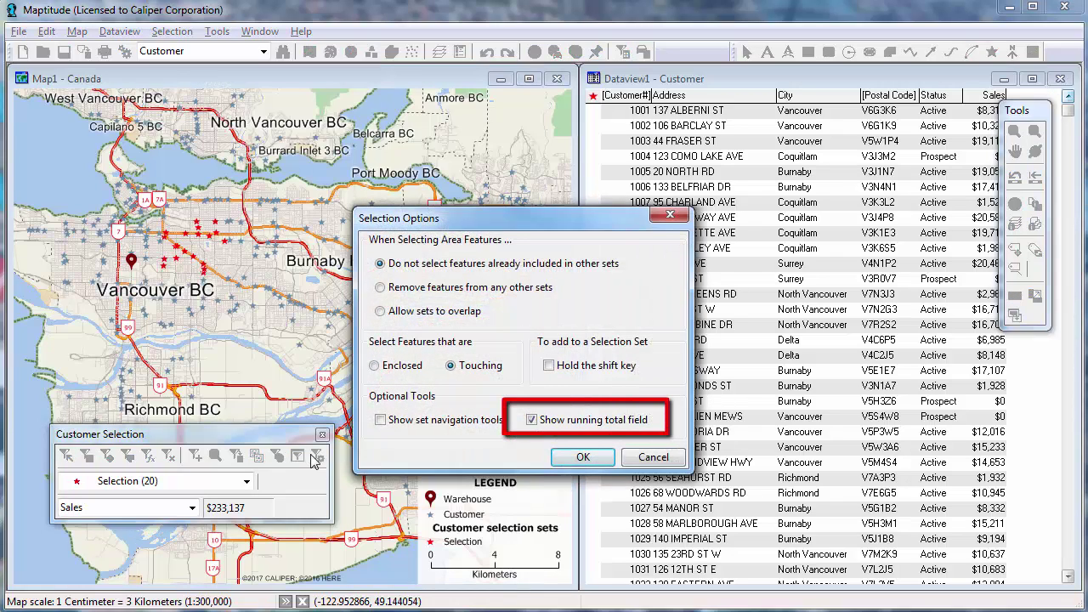
click(656, 459)
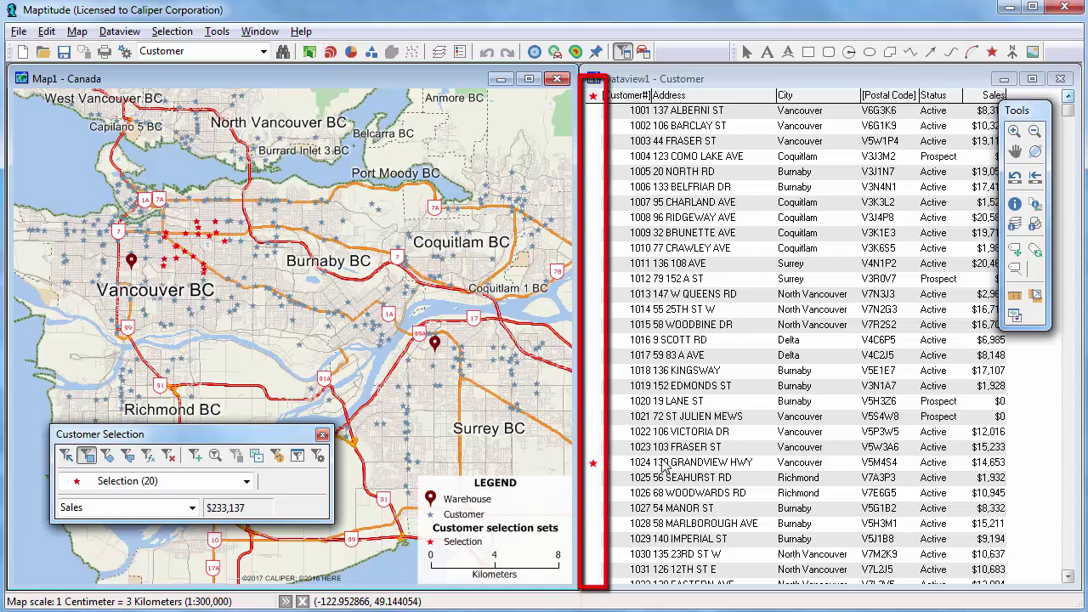
Step: Toggle customers 1024 and 1027–1030 in the dataview, then clear the selection to 0 records
click(594, 472)
click(594, 466)
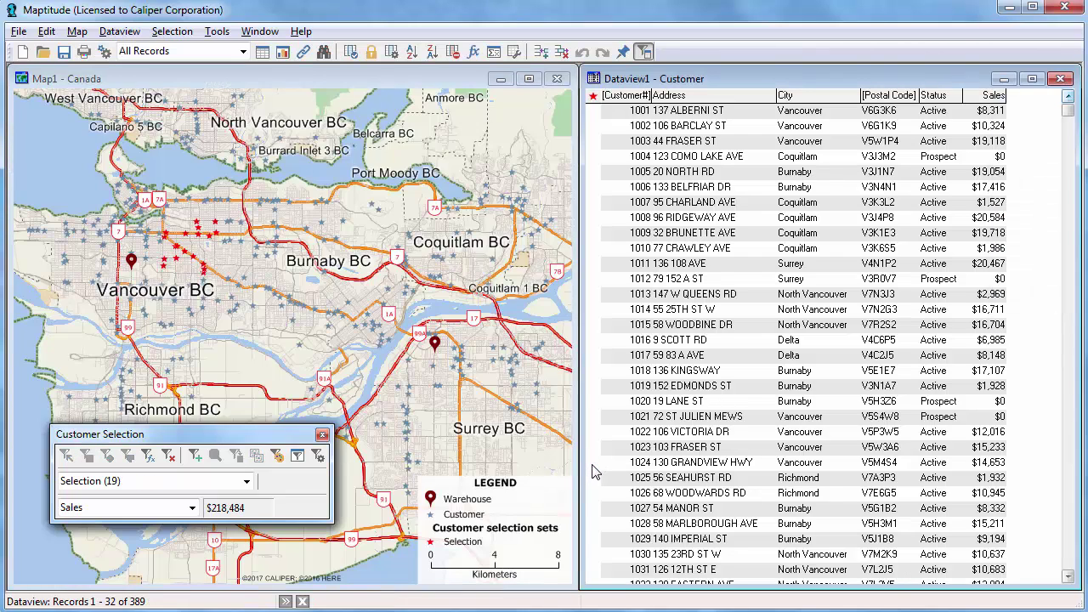
click(594, 507)
click(594, 523)
click(593, 538)
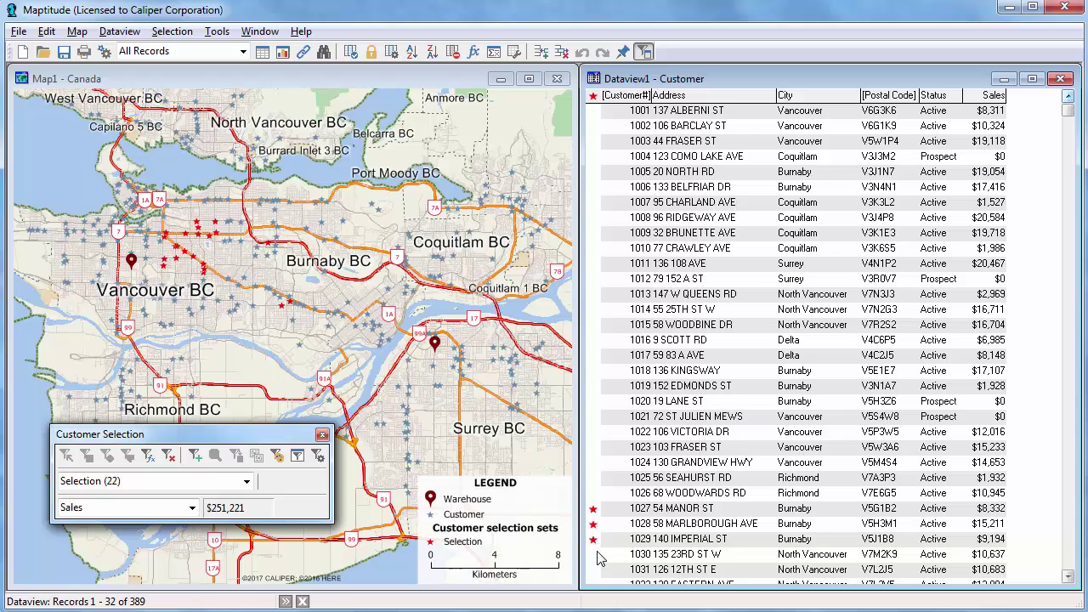
click(593, 553)
click(173, 457)
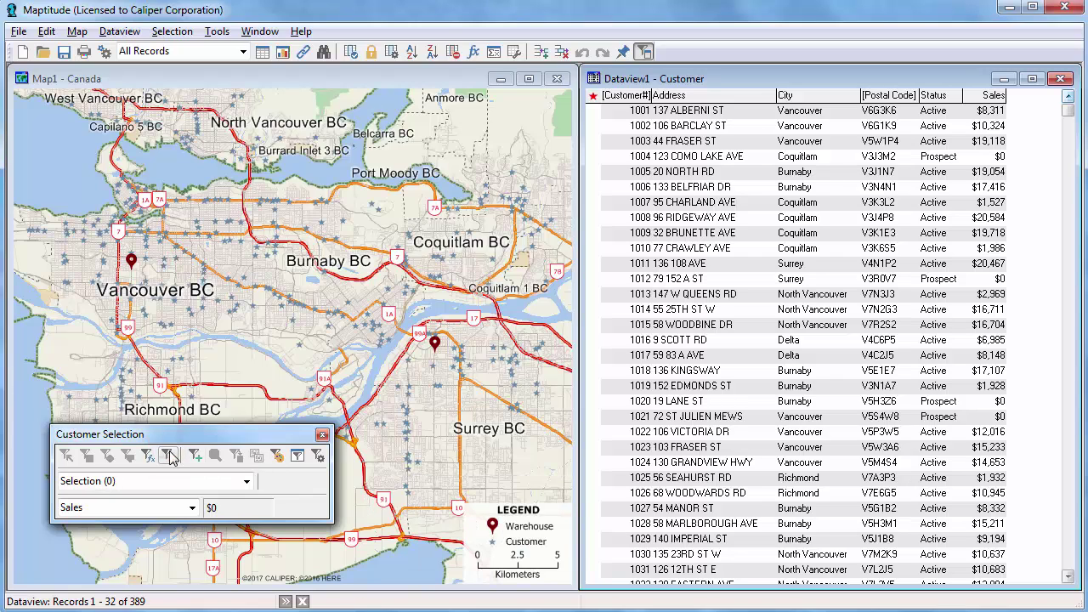
click(194, 82)
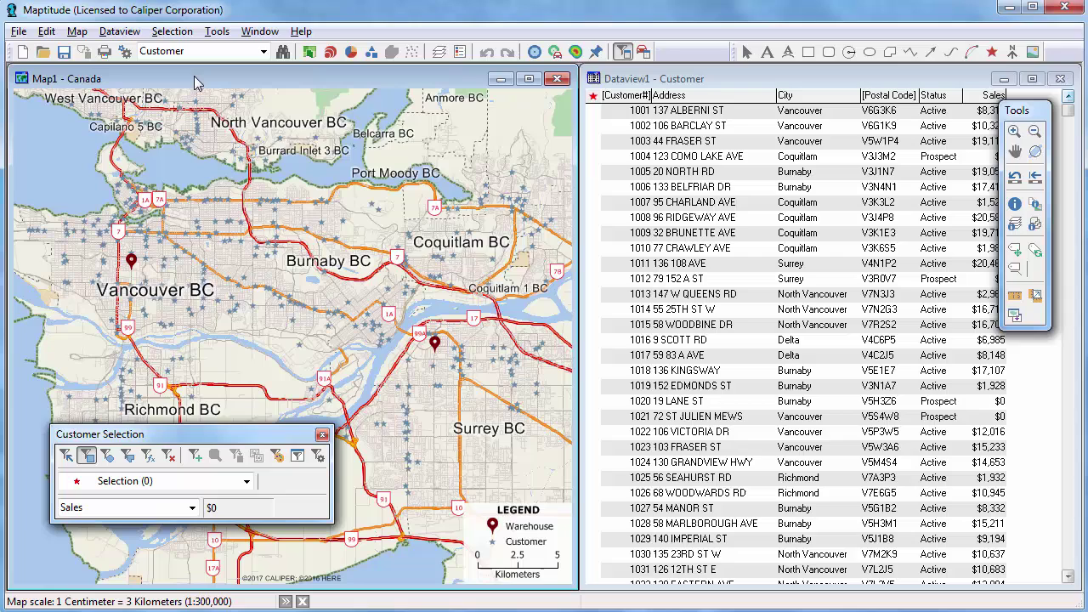
Step: Circle-select customers within a 10 km radius of the Vancouver warehouse
click(108, 456)
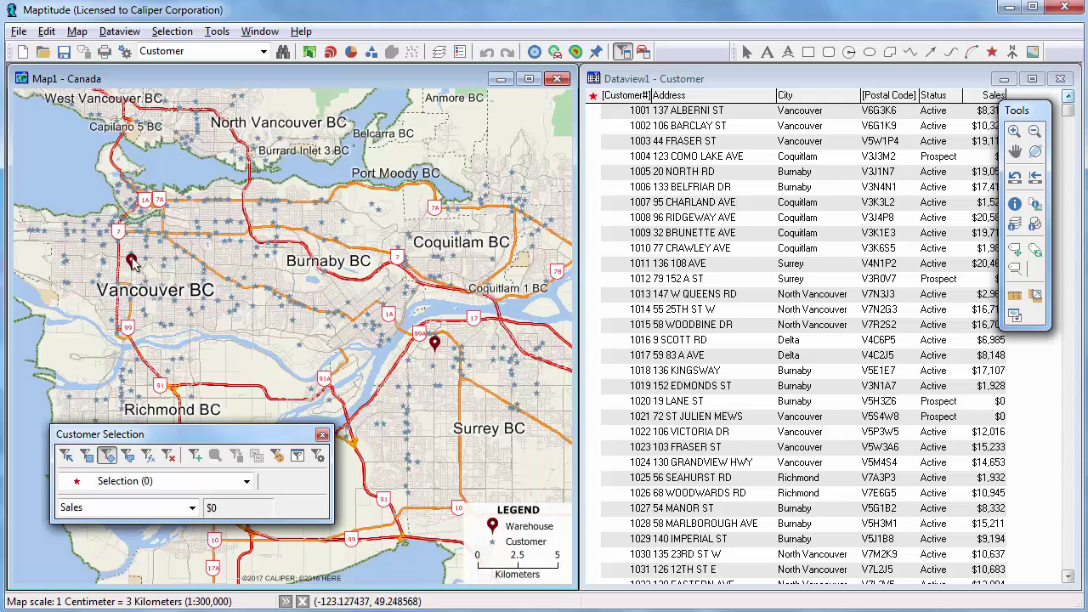
drag(132, 259, 180, 312)
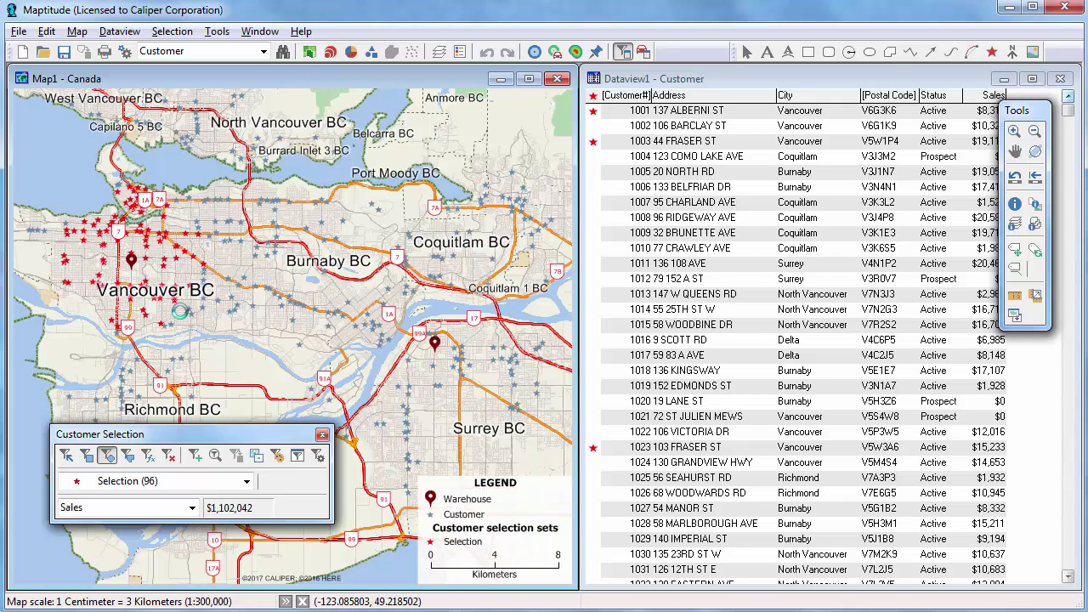
click(132, 261)
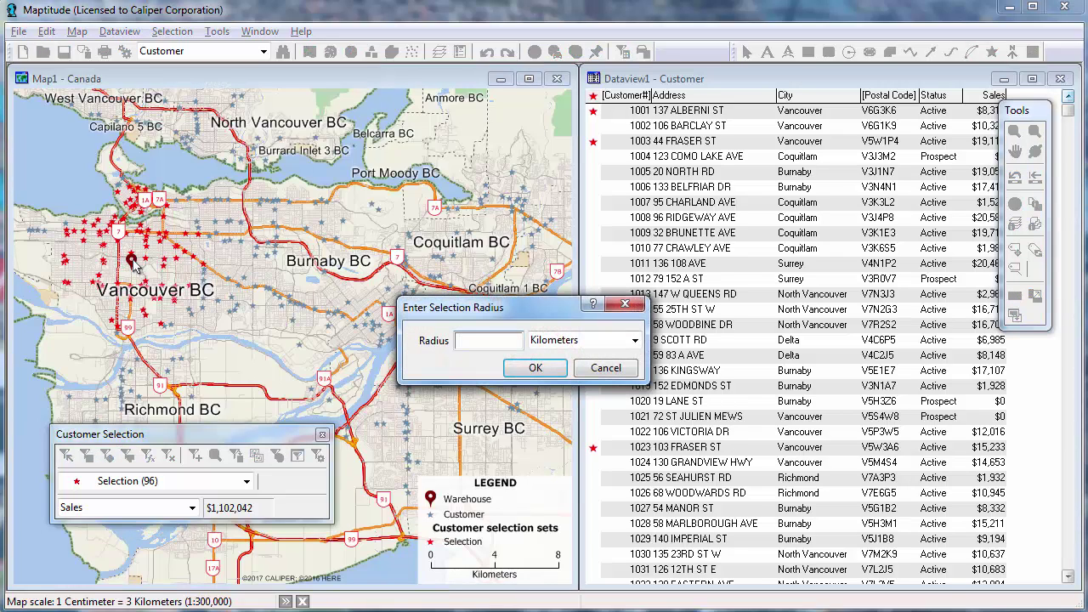
text(10)
click(521, 374)
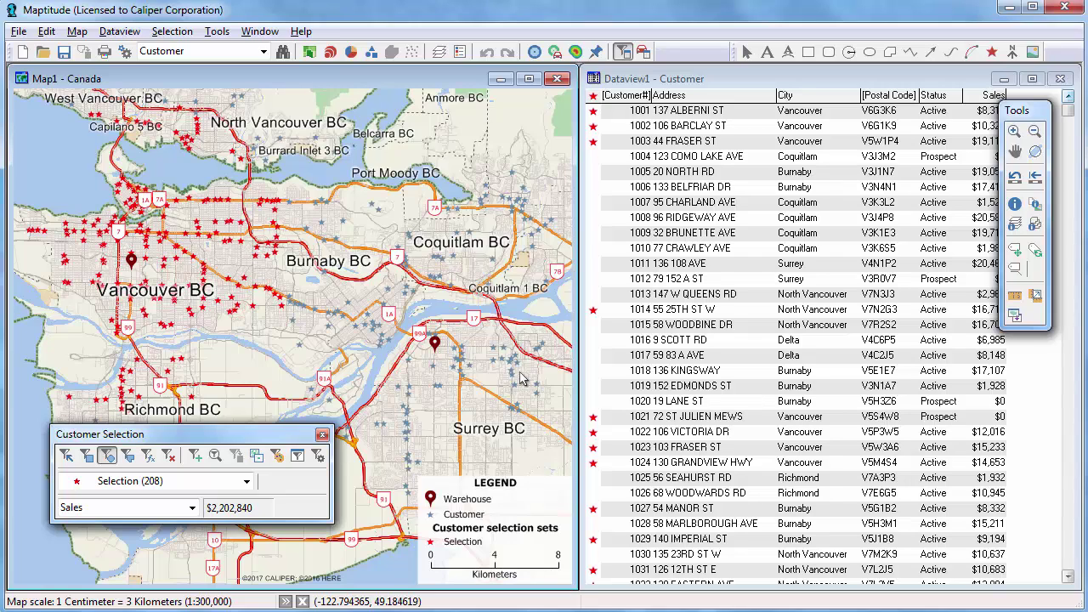
click(174, 32)
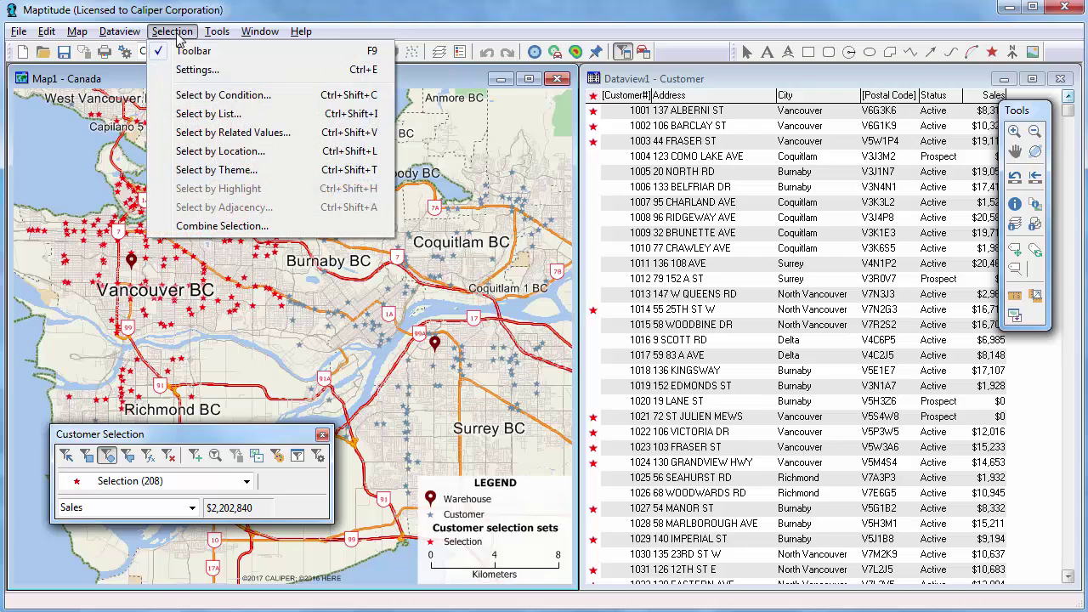
Step: Select by Location all customers within 10 Kilometers of the Warehouse layer
click(231, 153)
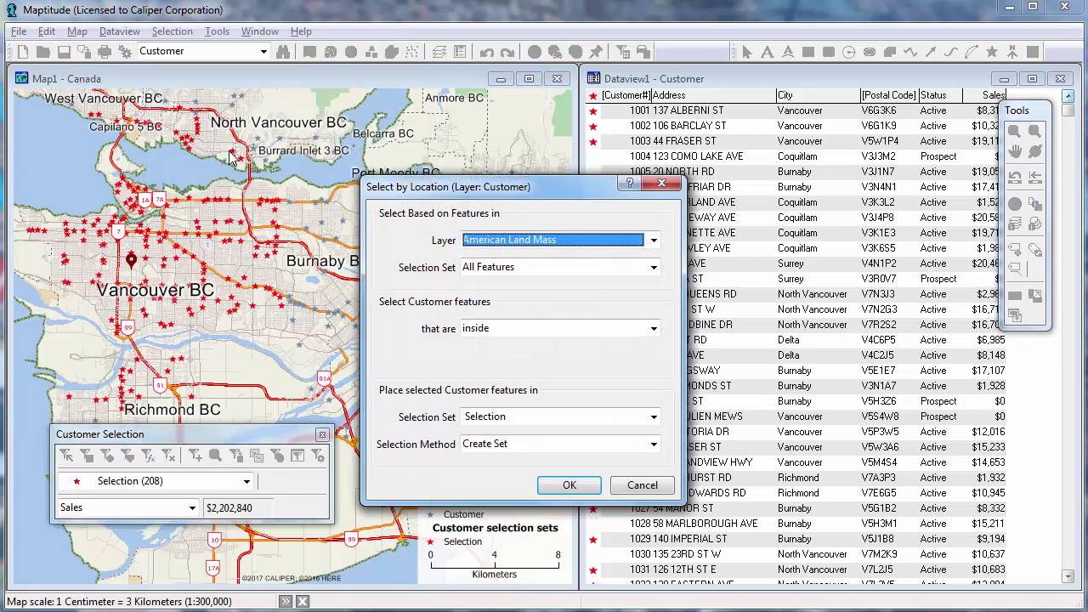
click(489, 241)
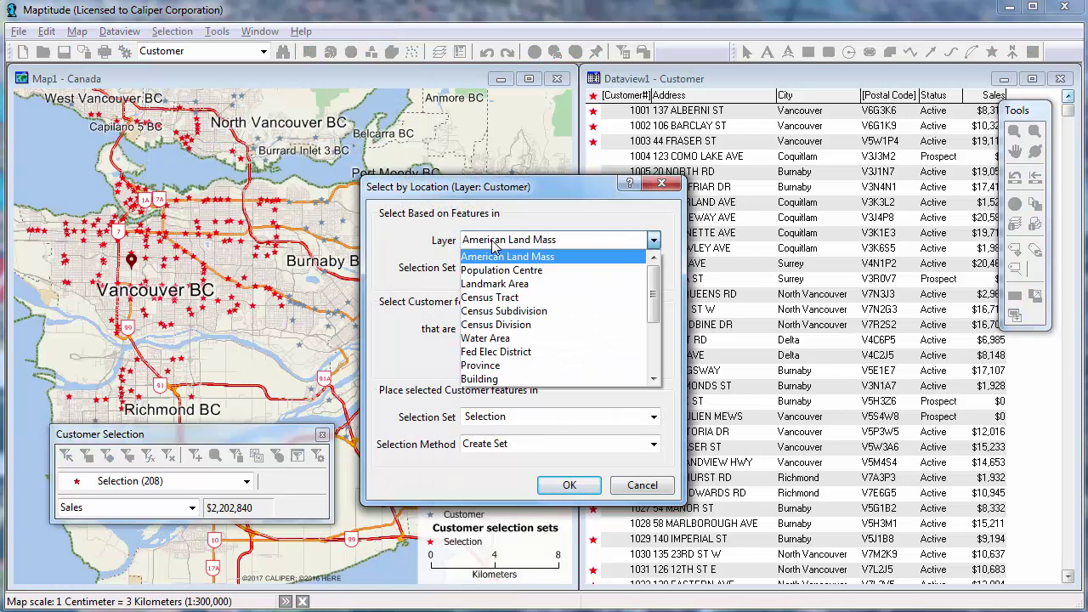
scroll(612, 357, down, 3)
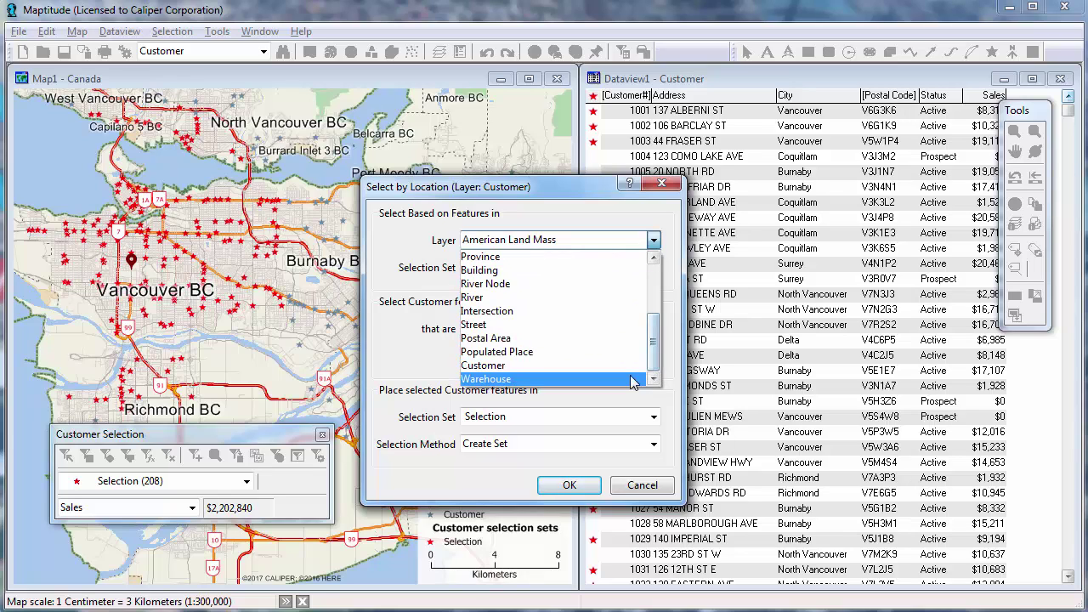
click(630, 377)
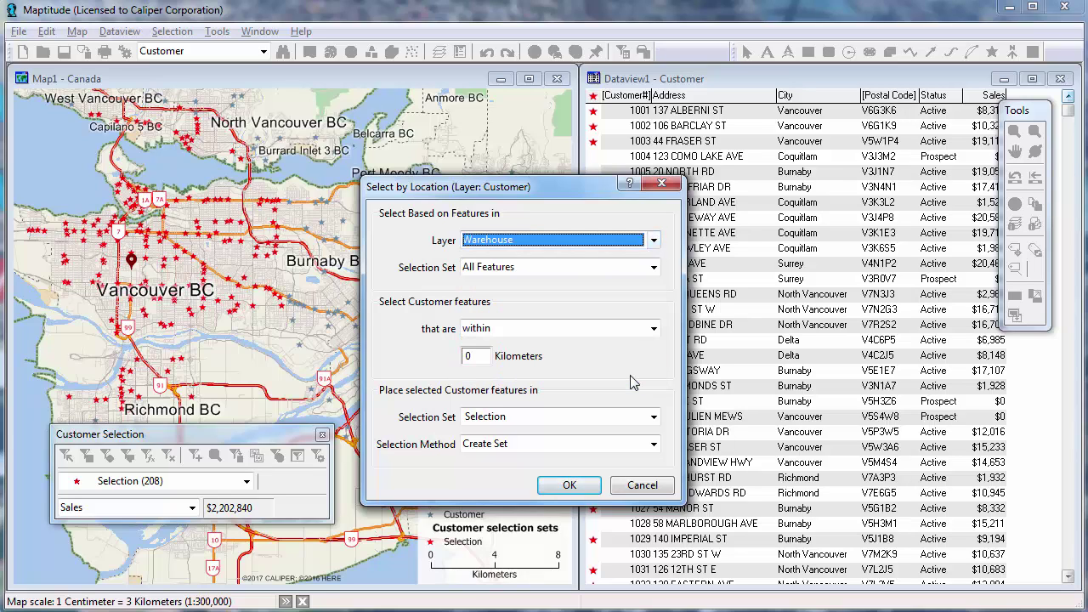
double_click(458, 356)
text(10)
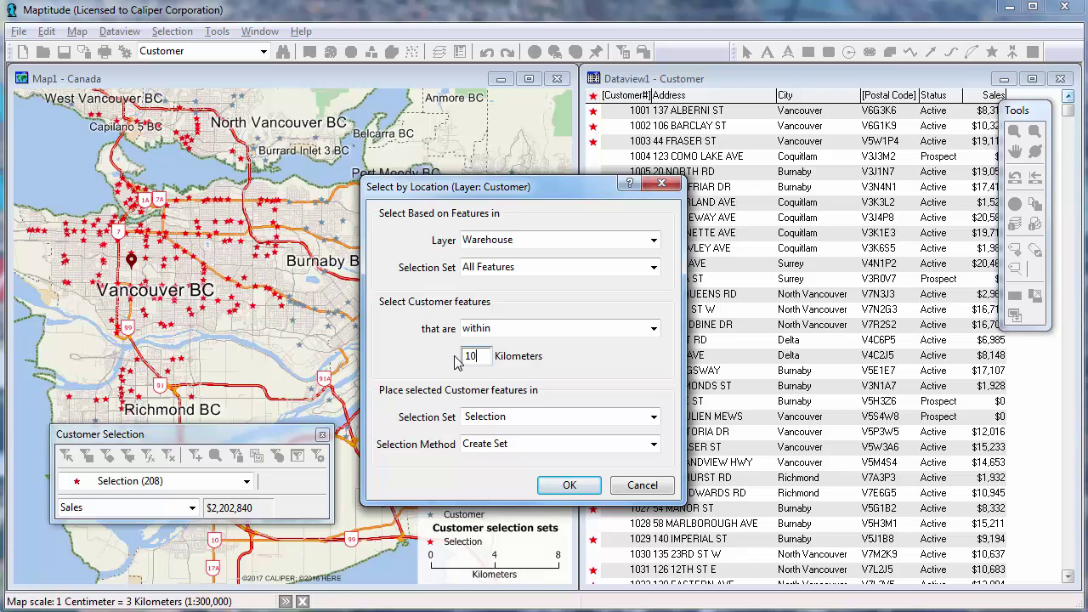
click(557, 488)
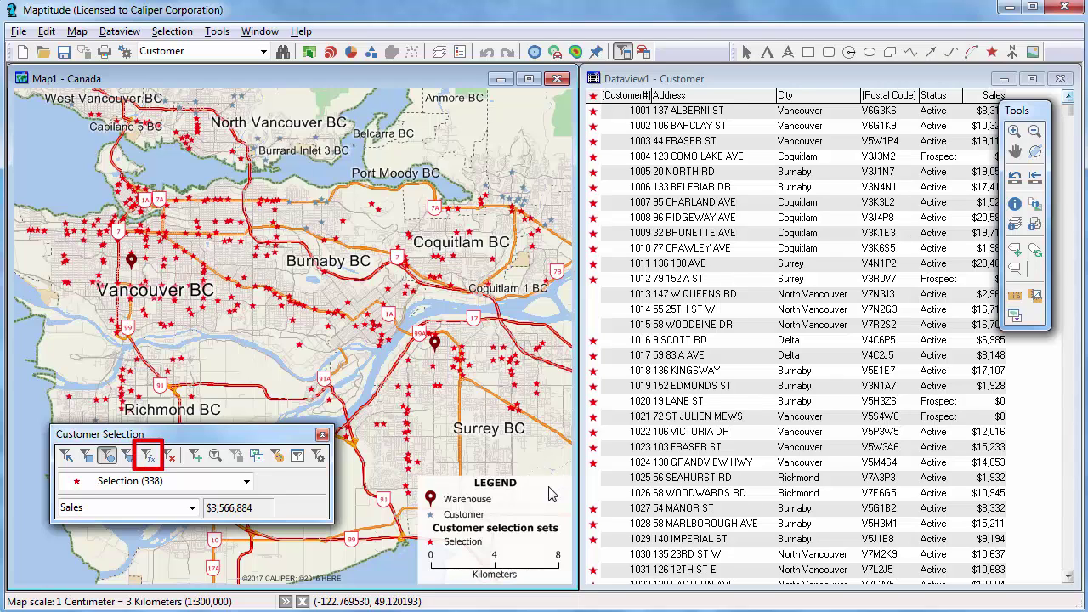
Step: Start a Select by Condition query with Status = "Active"
click(148, 453)
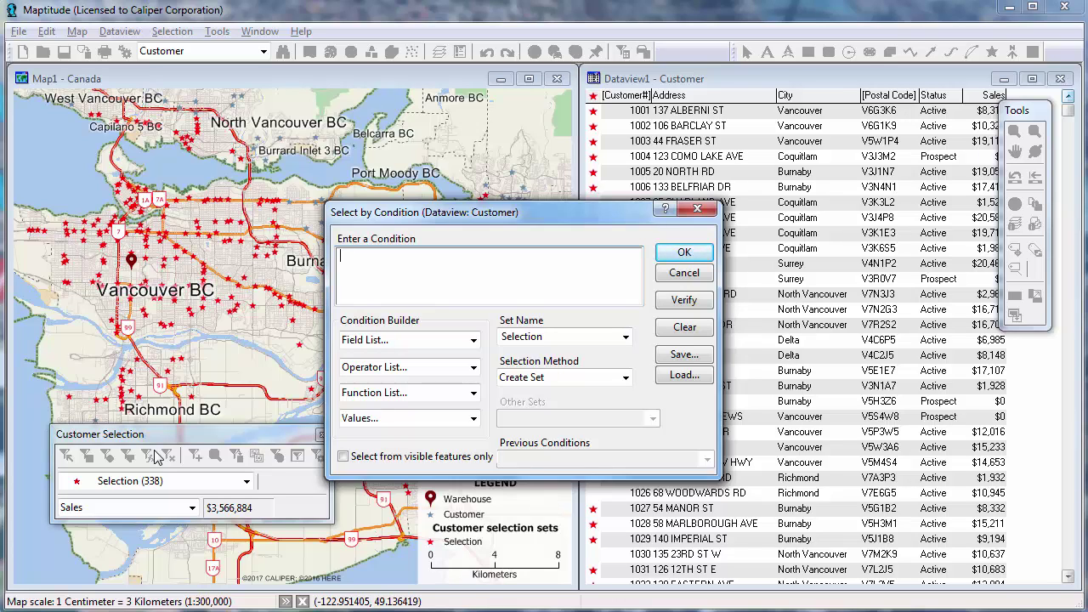
click(425, 344)
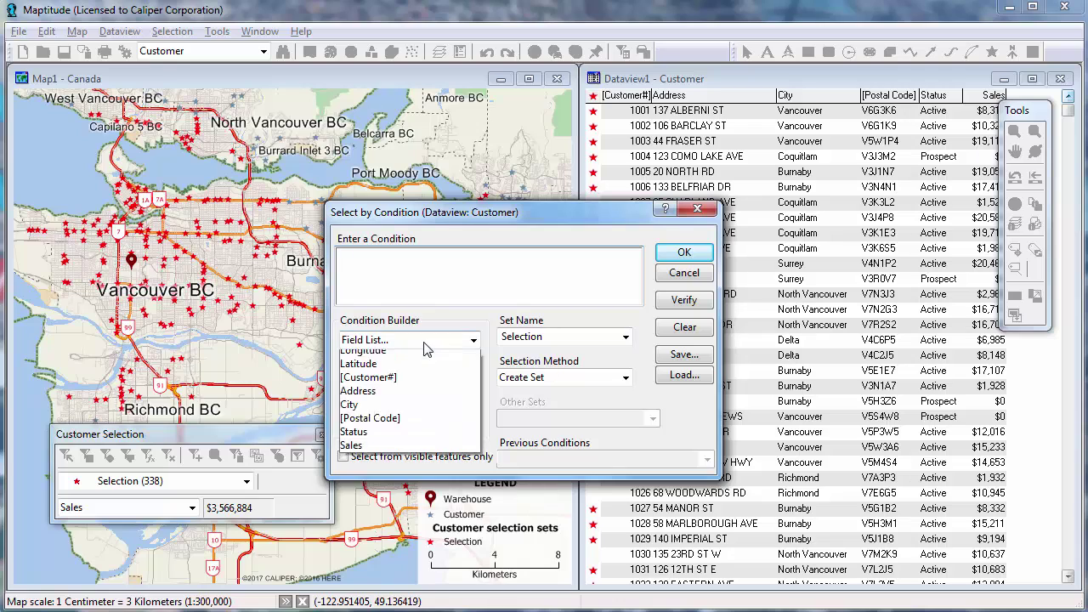
click(366, 466)
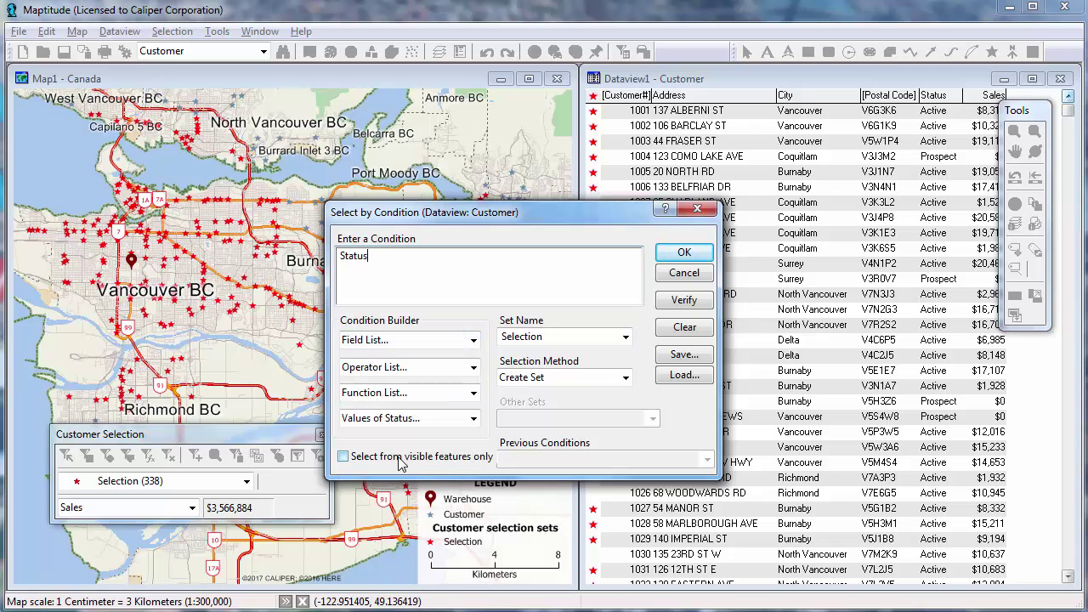
click(380, 375)
click(382, 384)
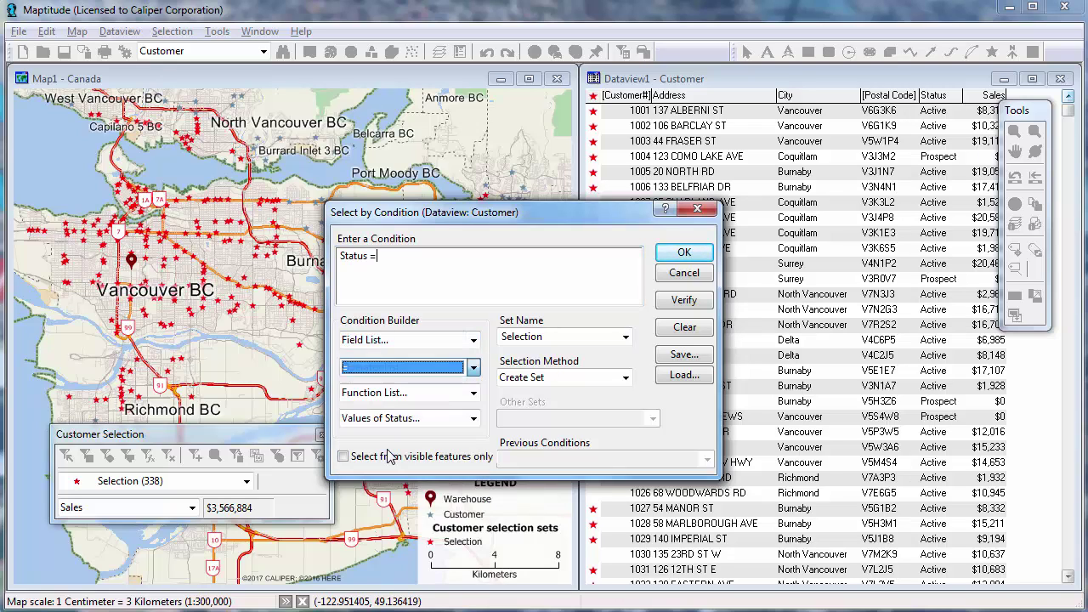
click(391, 420)
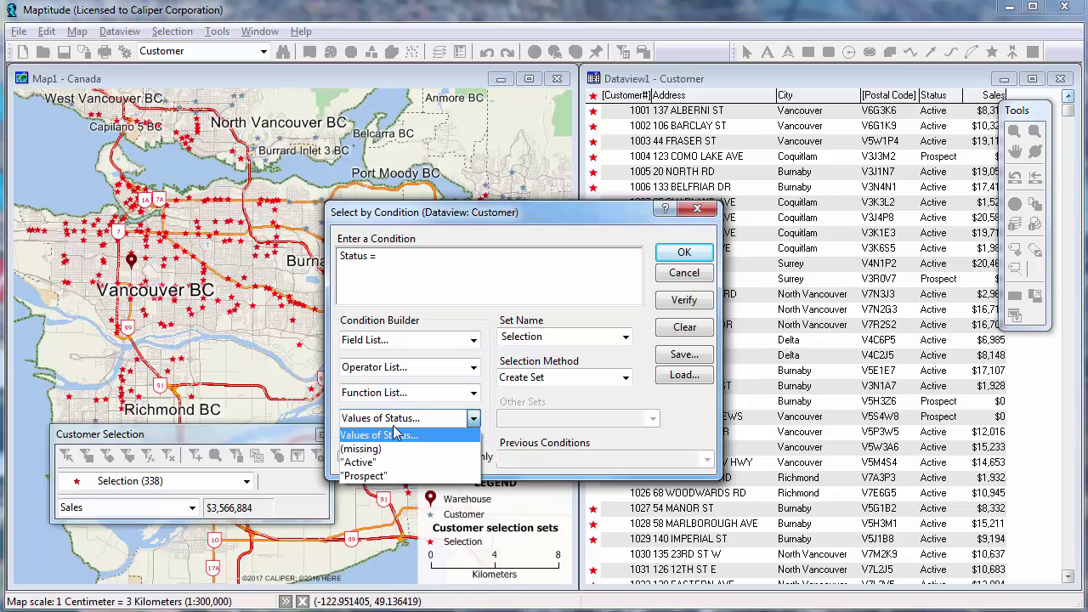
click(391, 464)
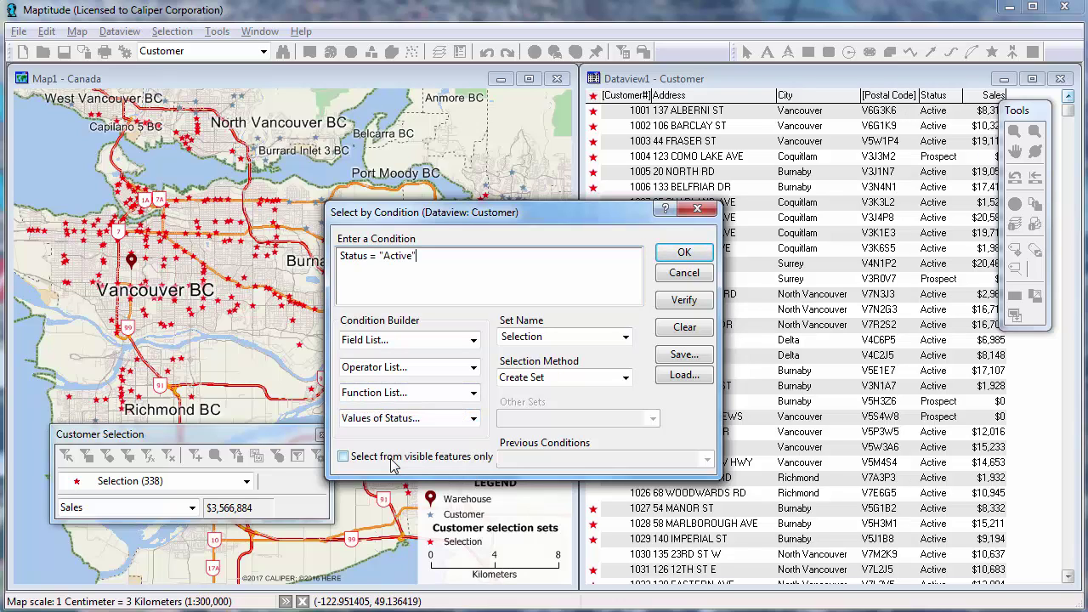
Step: Extend the condition with and Sales > 10000
click(405, 372)
scroll(399, 489, down, 2)
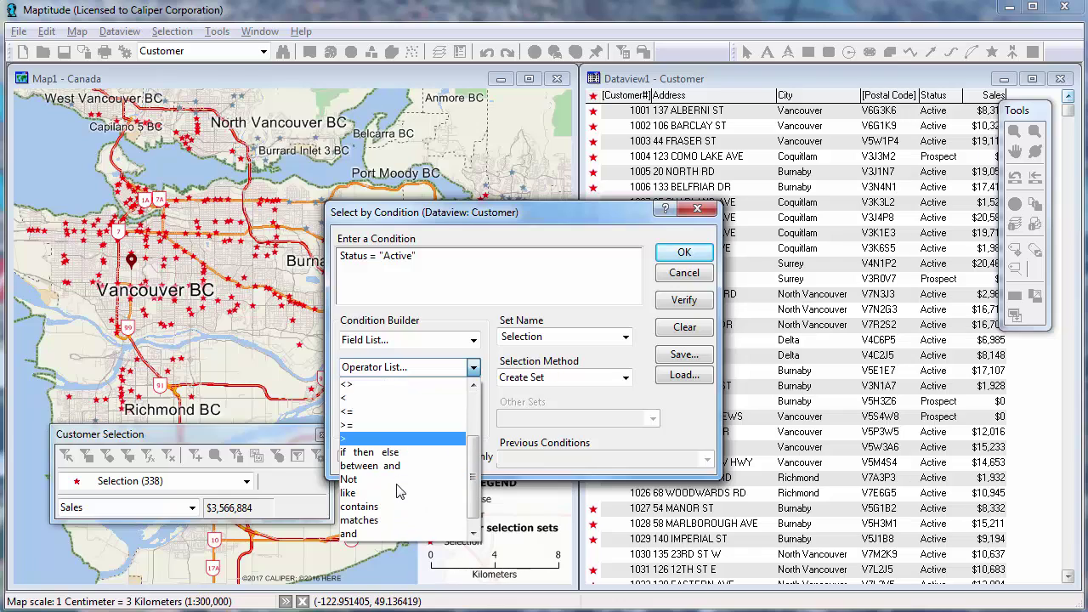
click(397, 534)
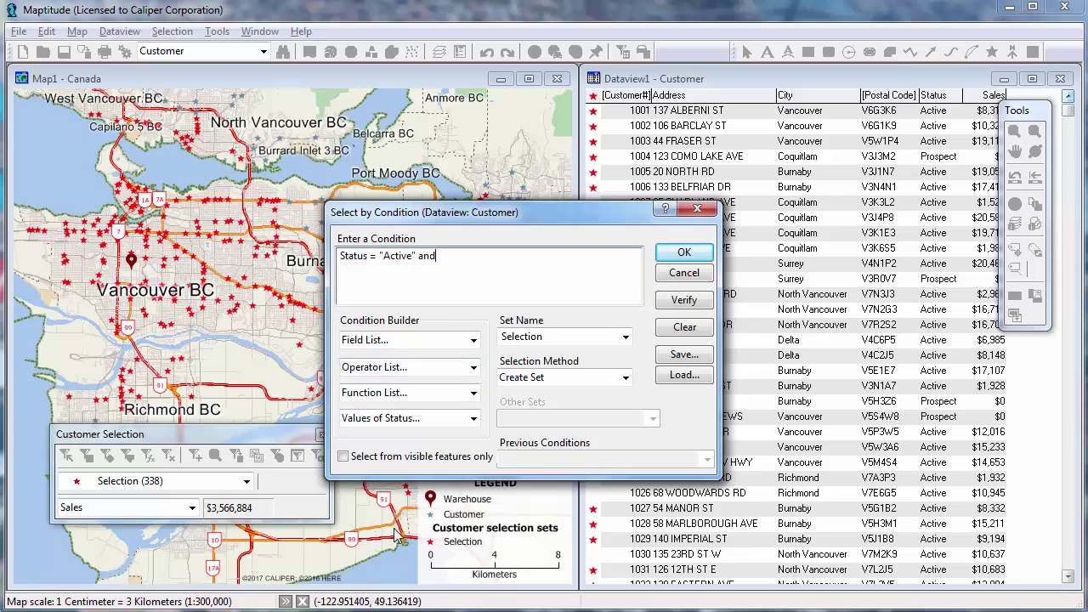
click(389, 342)
click(387, 478)
click(377, 368)
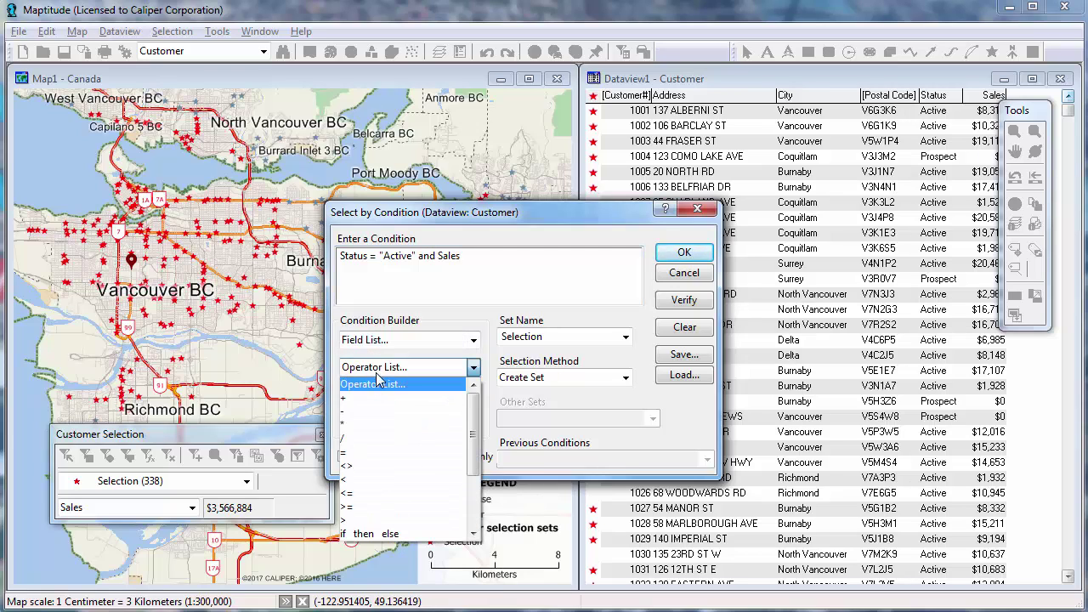
click(380, 519)
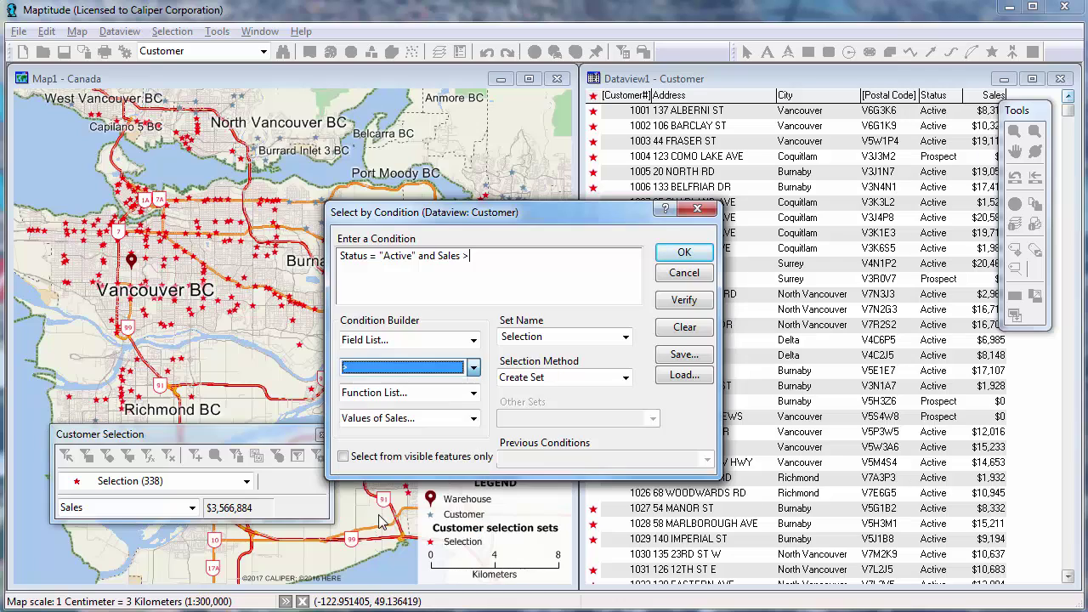
text(10000)
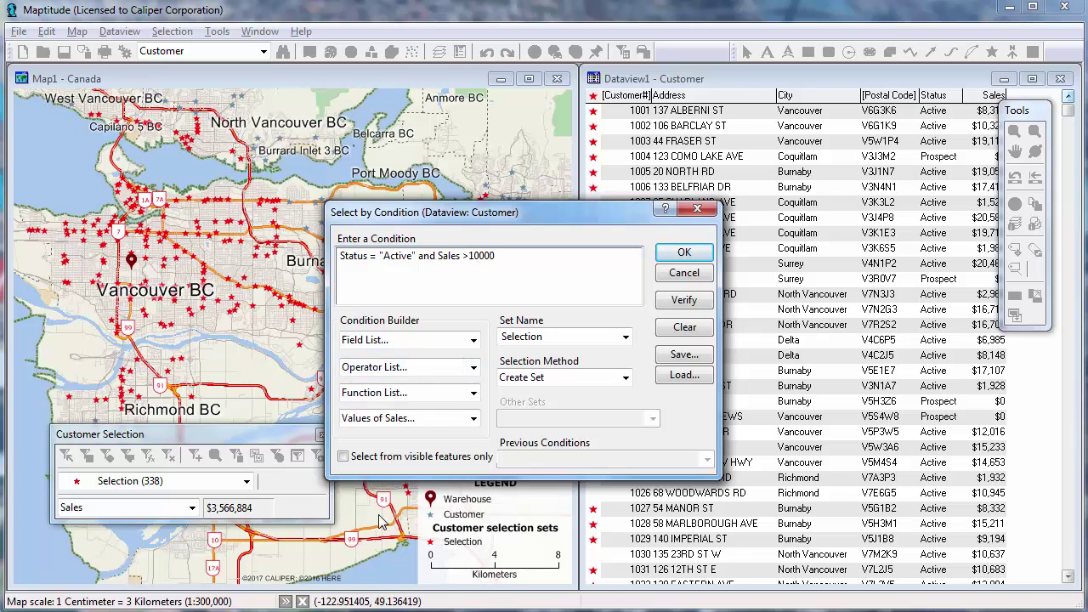
Step: Name the new set High Volume Active and create it
double_click(516, 338)
text(High Volume Active)
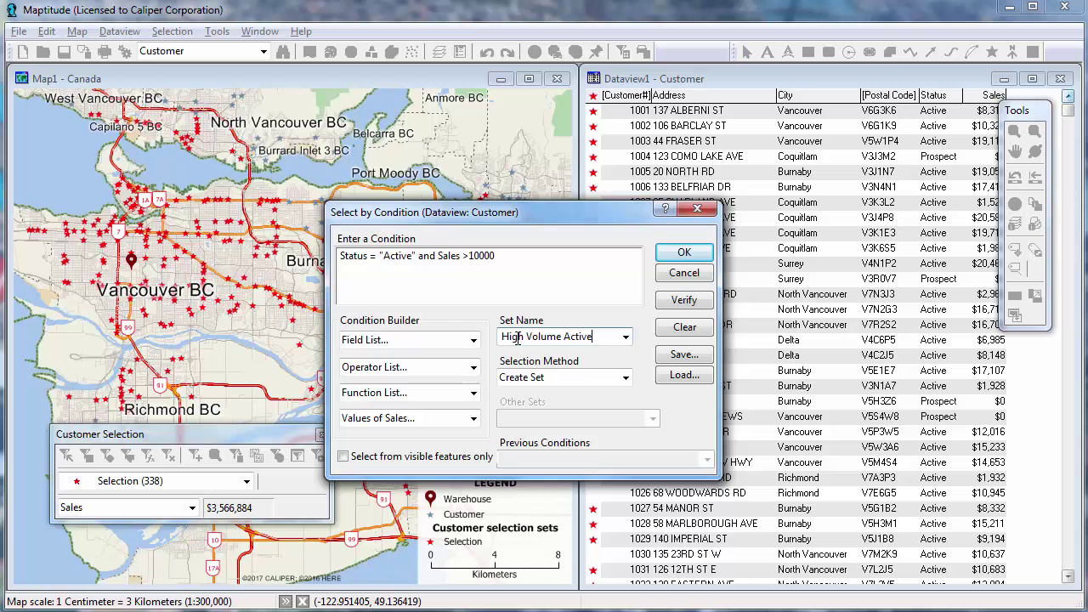
click(687, 255)
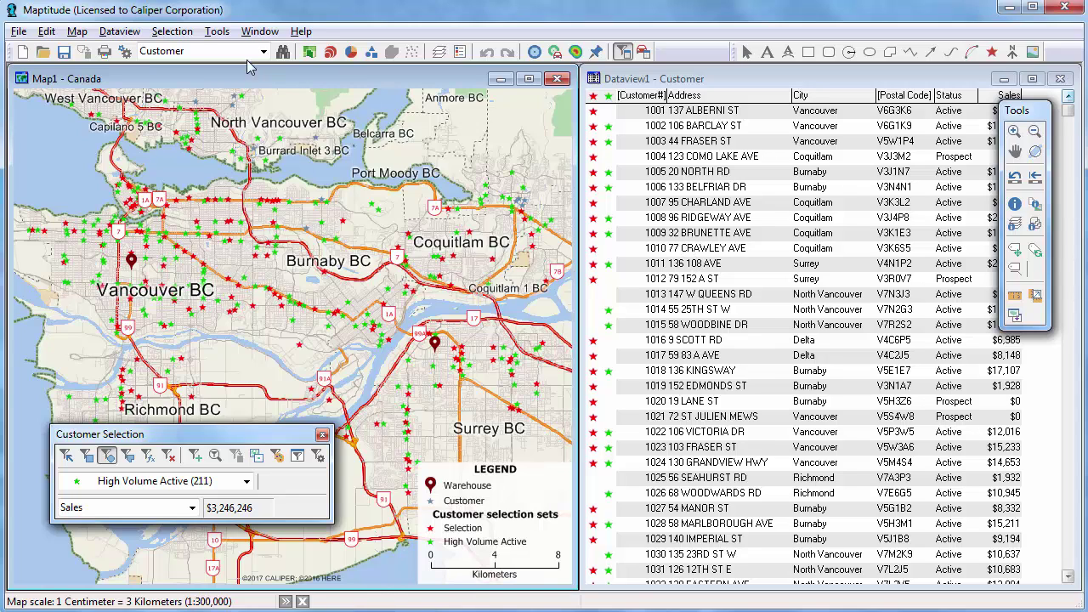
Step: Combine Selection and High Volume Active, choosing features in both, into a new set
click(172, 31)
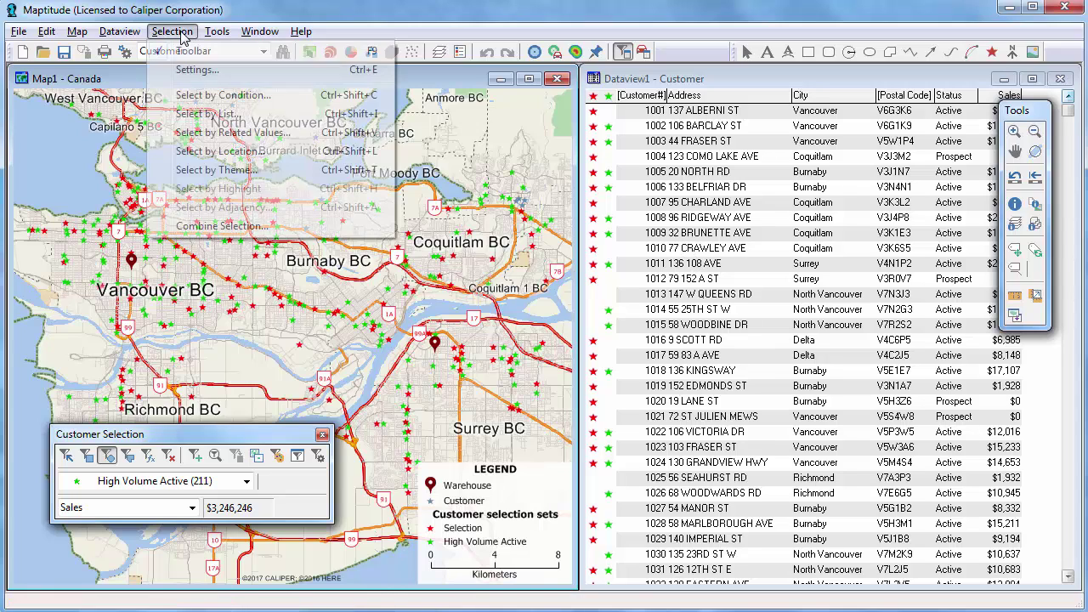
click(236, 225)
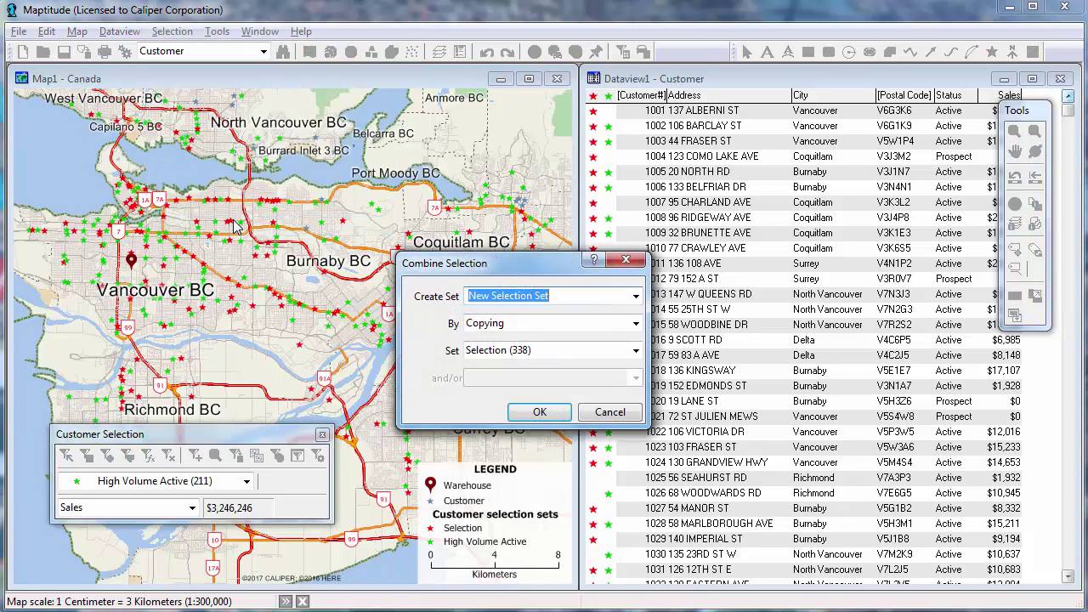
click(512, 322)
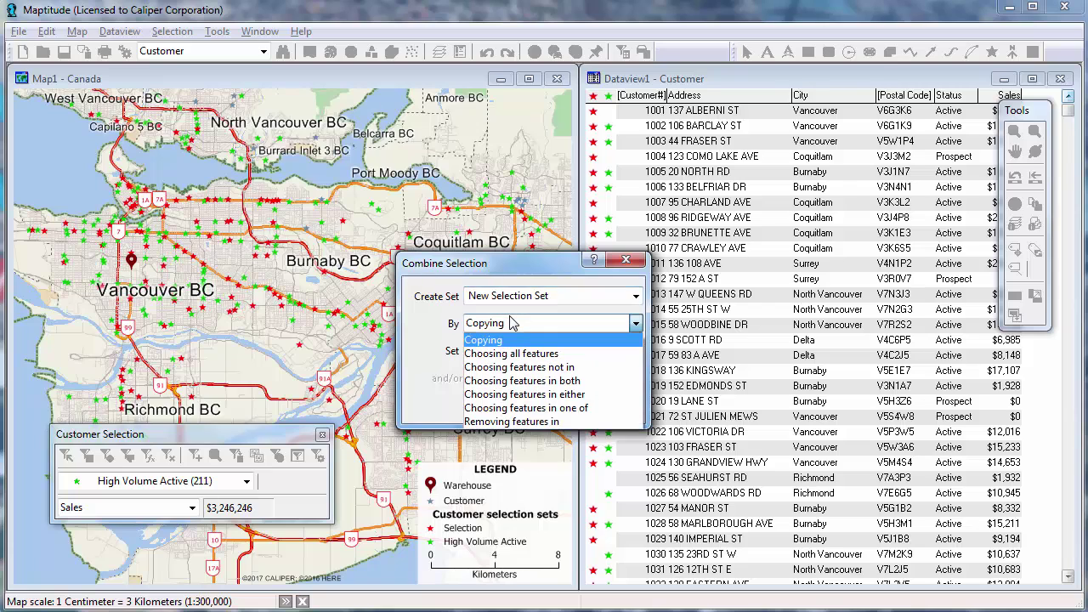
click(531, 380)
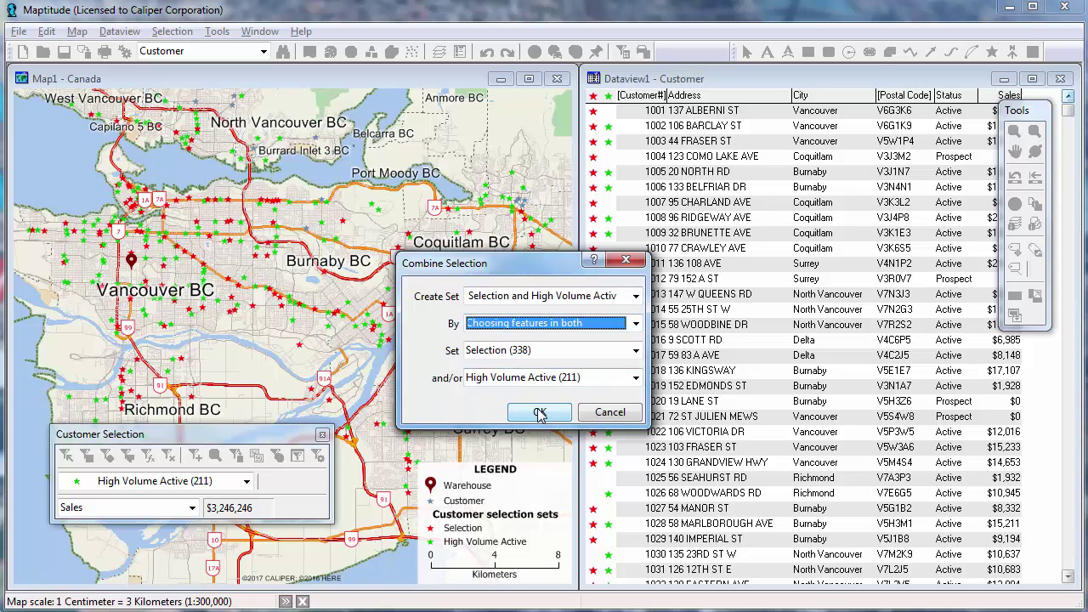
click(539, 412)
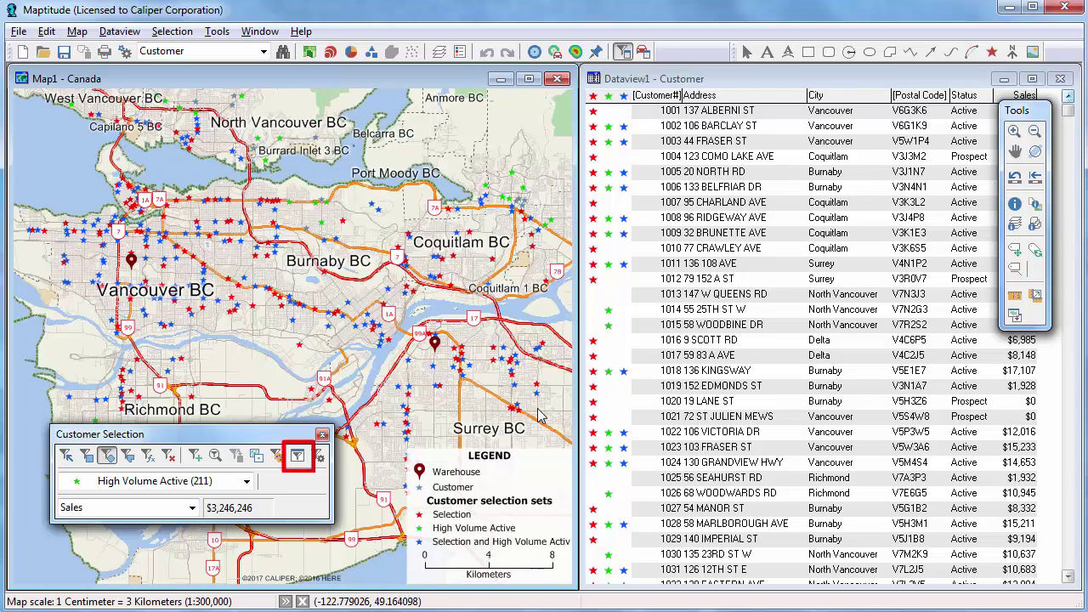
Step: Make Layer: Customer, Selection and High Volume Active invisible in the Selection Sets list
click(299, 456)
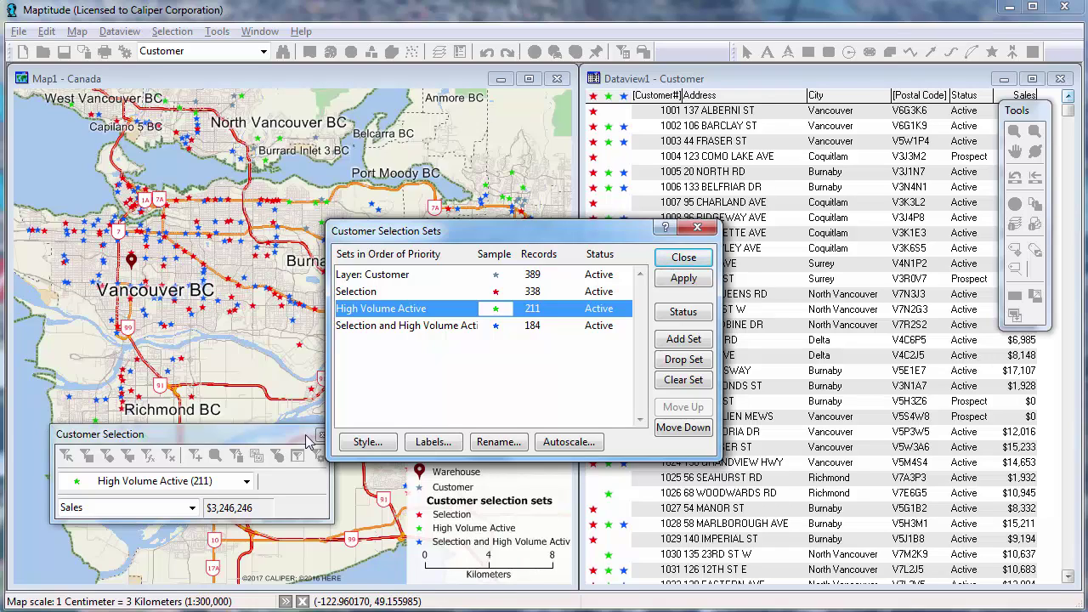
drag(380, 275, 380, 311)
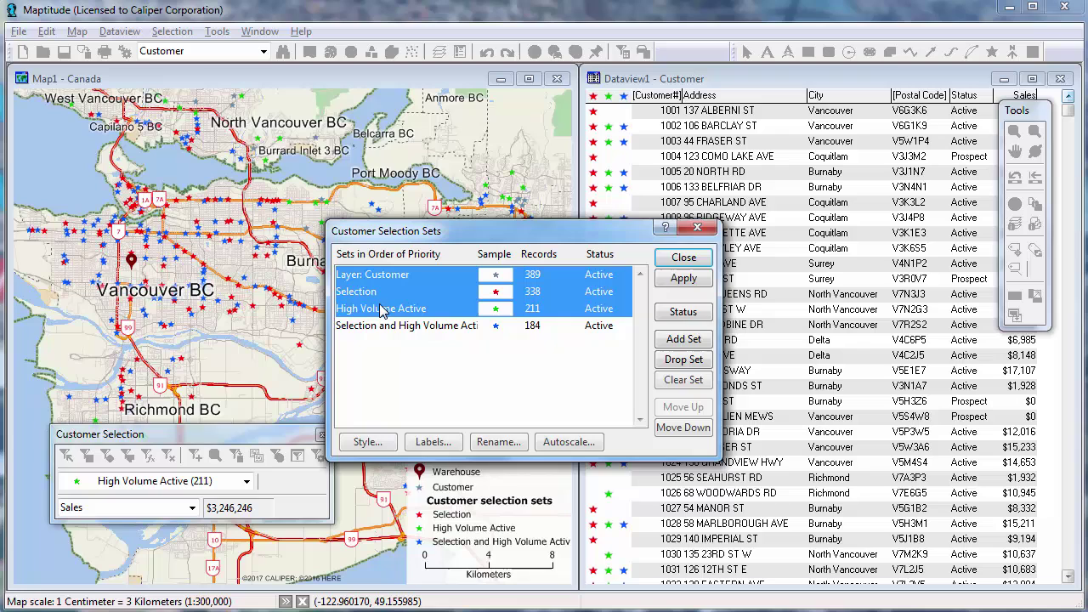
click(704, 312)
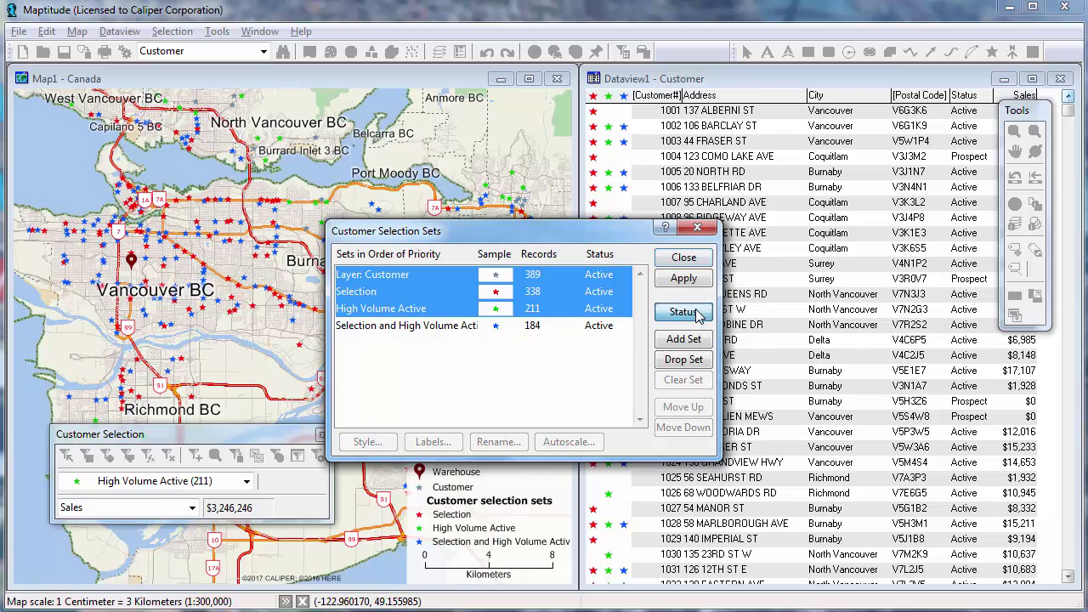
click(685, 259)
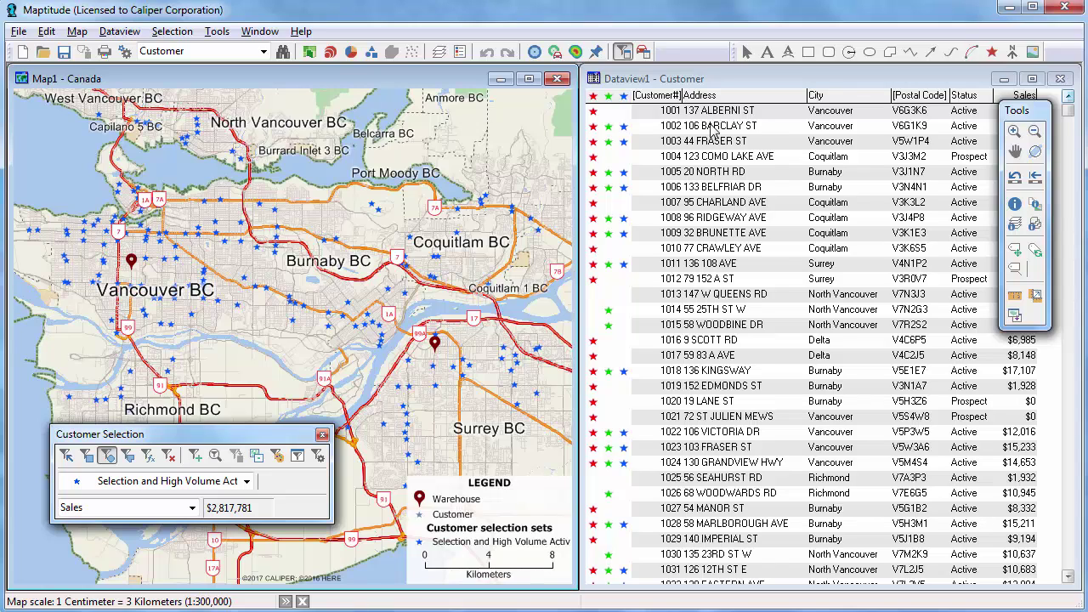
Step: Show only the combined set's 184 customers in Dataview1 and review their Sales statistics
click(713, 77)
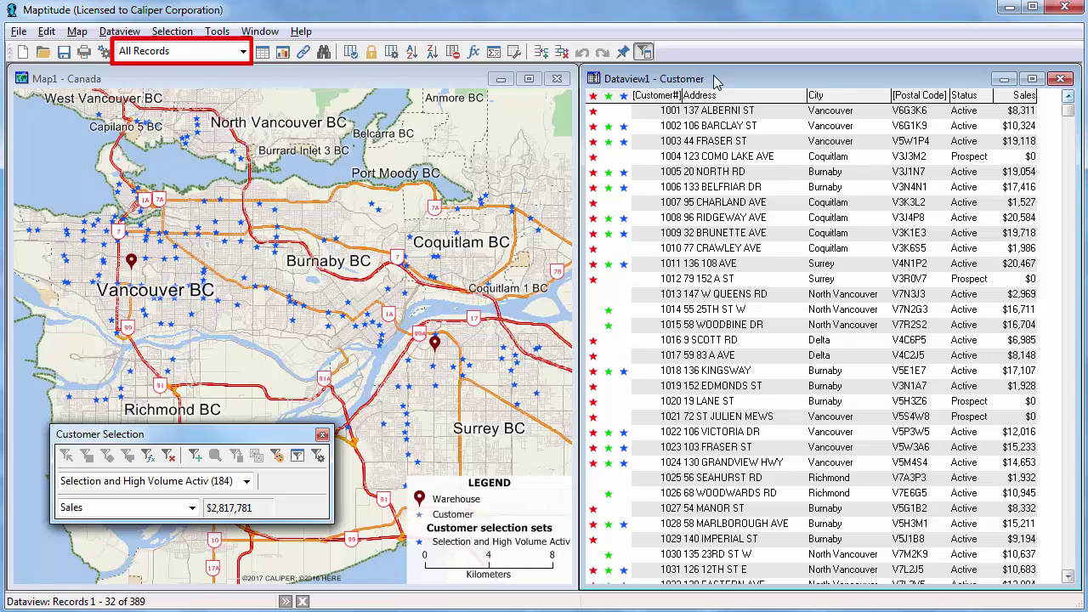
click(244, 52)
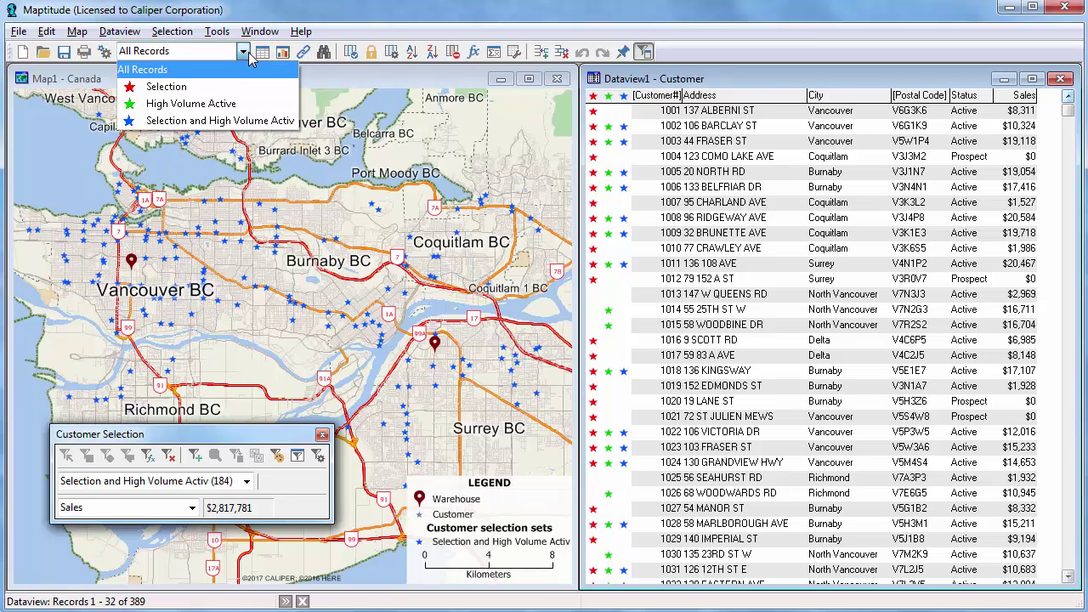
click(241, 122)
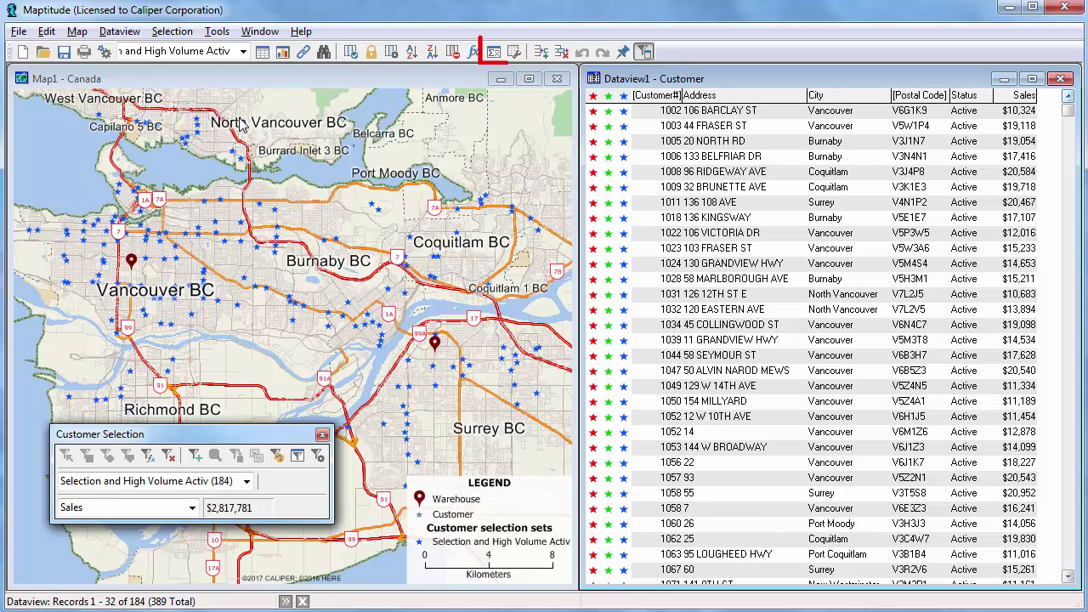
click(494, 52)
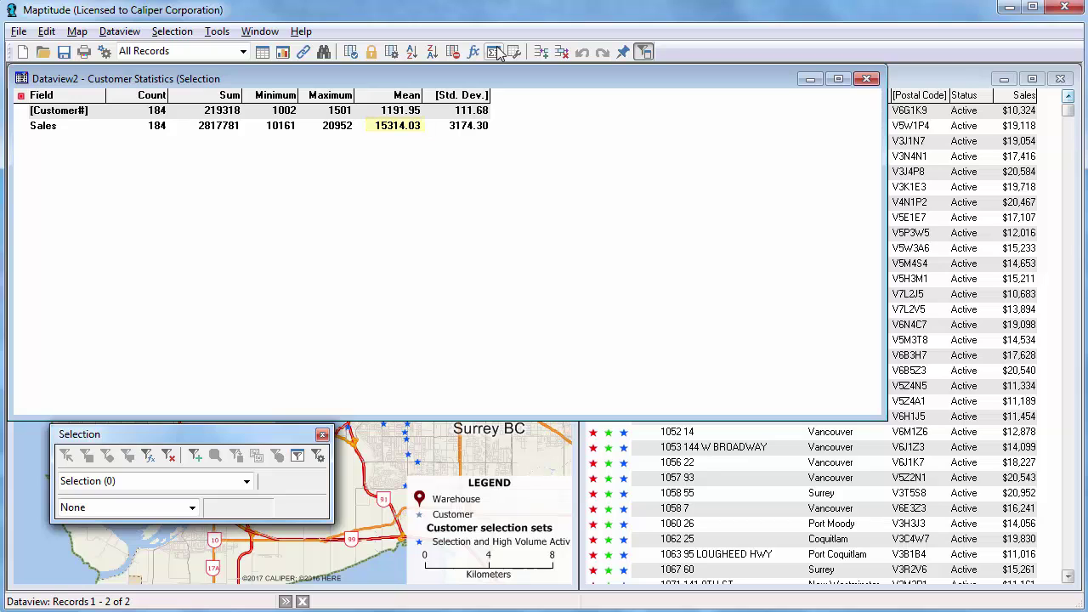
click(866, 78)
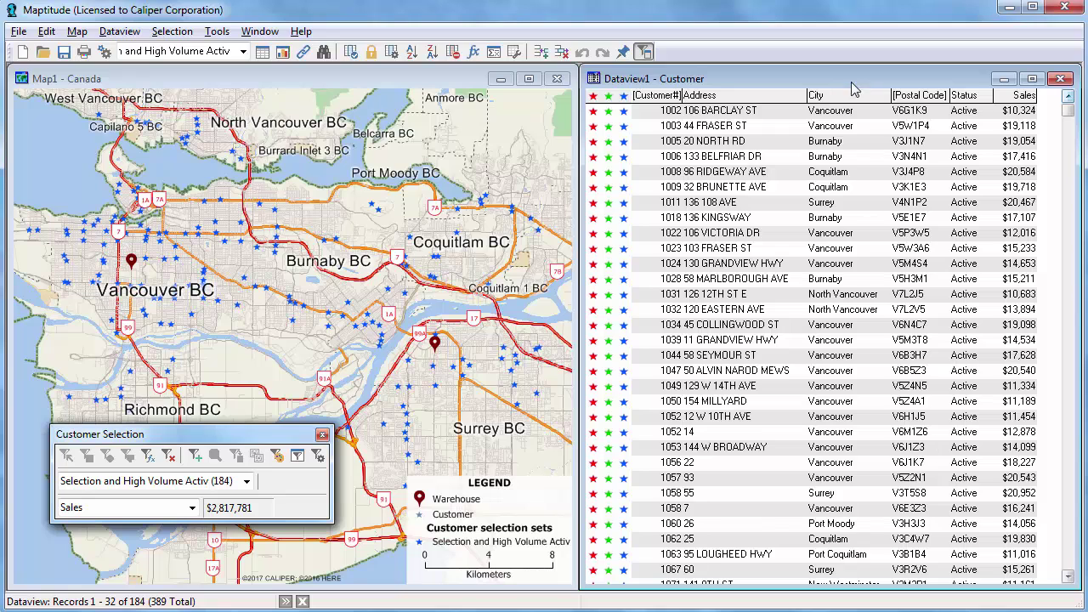
Step: Hide the Customer and Warehouse layers and make Postal Area the working layer
click(458, 79)
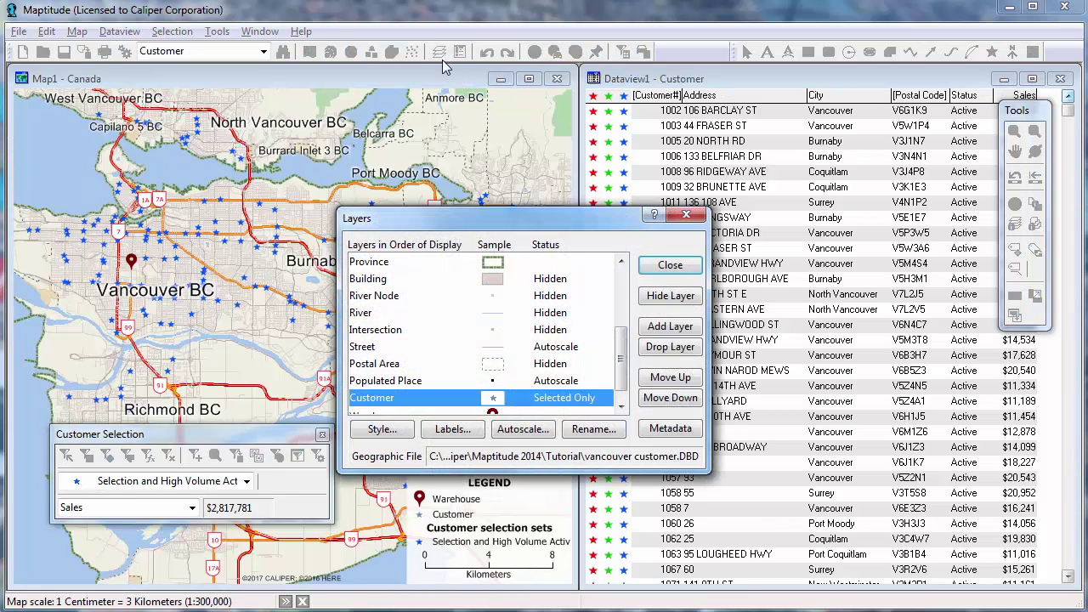
shift+click(536, 414)
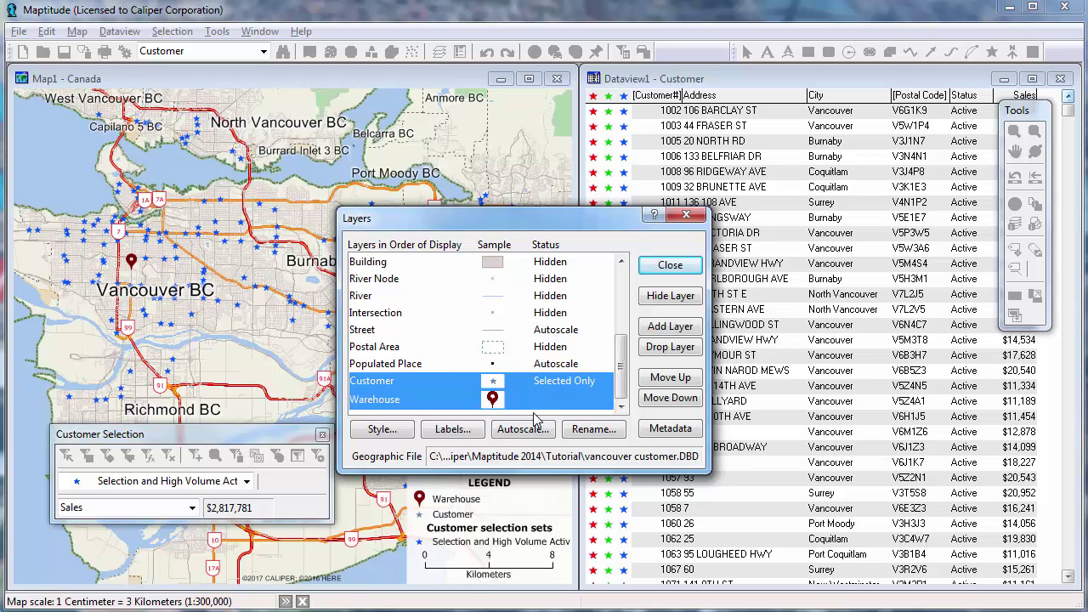
click(663, 299)
click(566, 345)
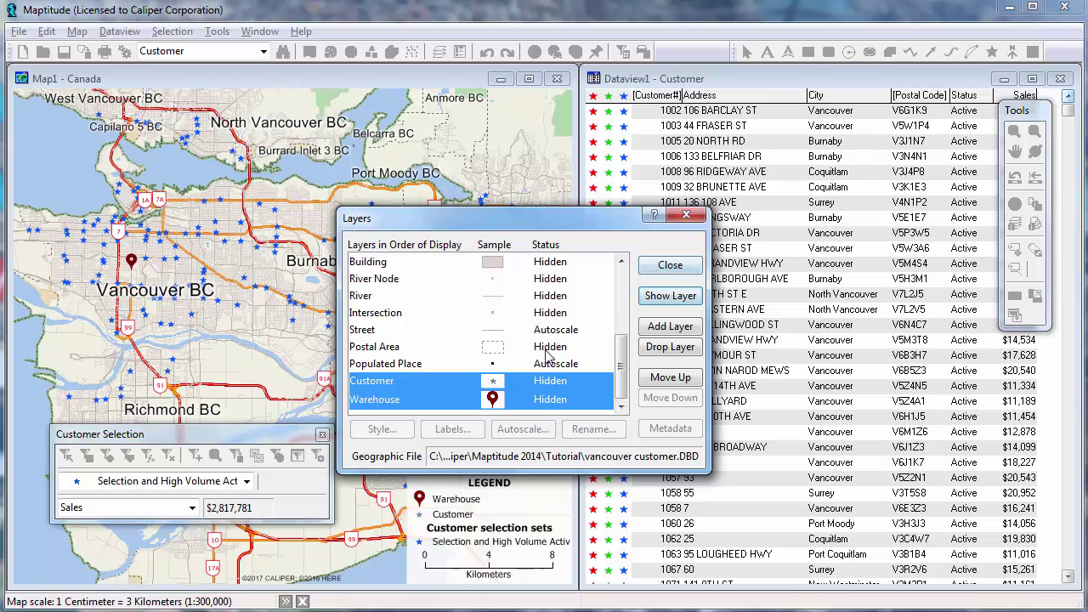
click(672, 266)
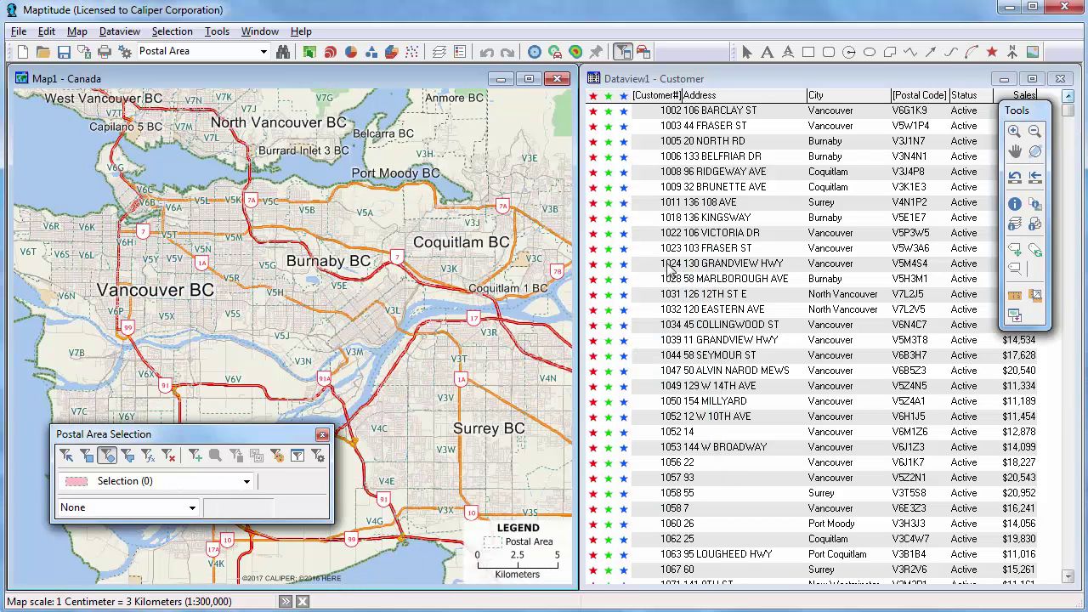
Step: With the Enclosed selection option, circle-select 32 postal areas within about 9.5 km of central Vancouver
click(317, 457)
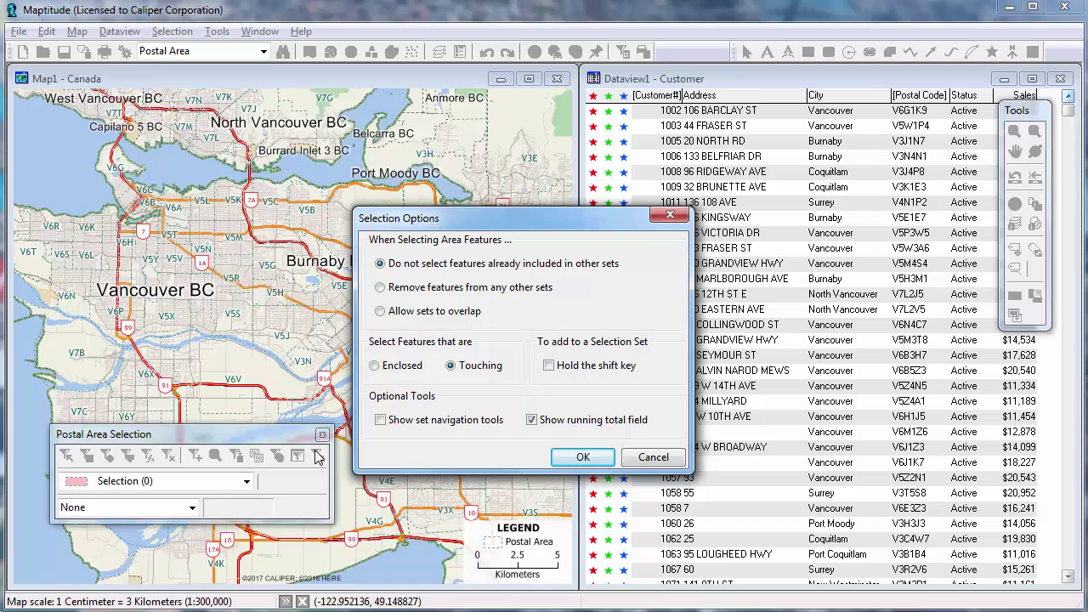
click(378, 368)
click(569, 459)
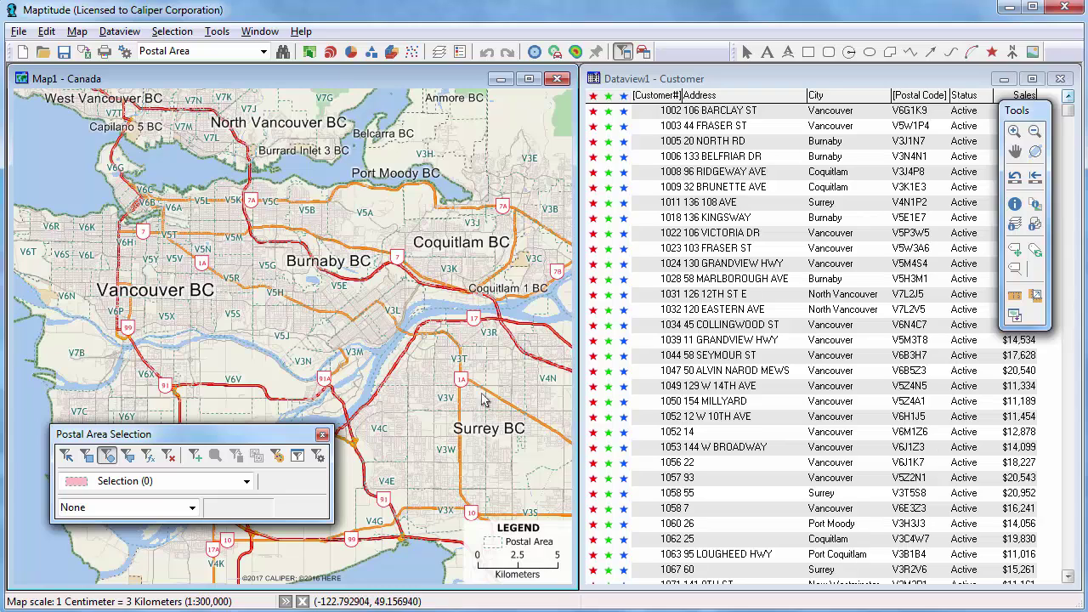
drag(136, 223, 258, 328)
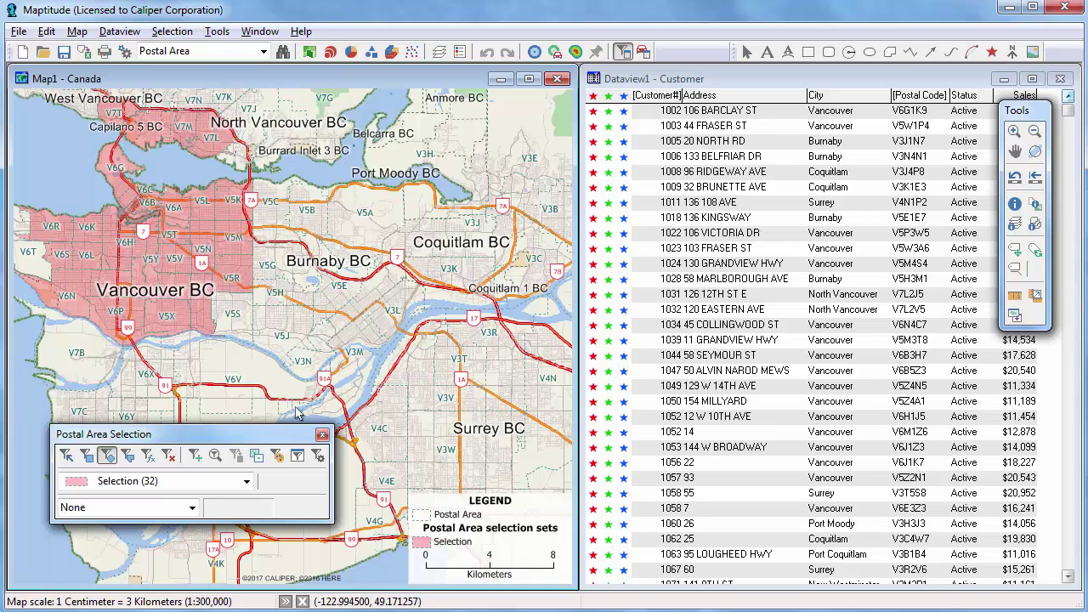
click(318, 456)
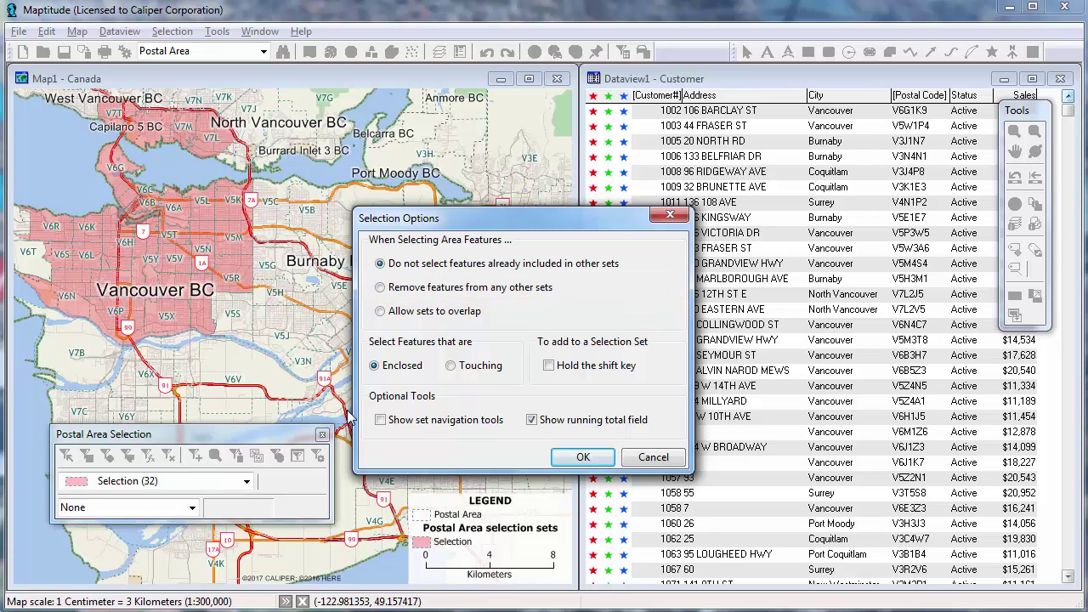
Step: Create set Selection:1 that takes areas from other sets, and polygon-select 8 postal areas east of central Vancouver
click(380, 287)
click(583, 458)
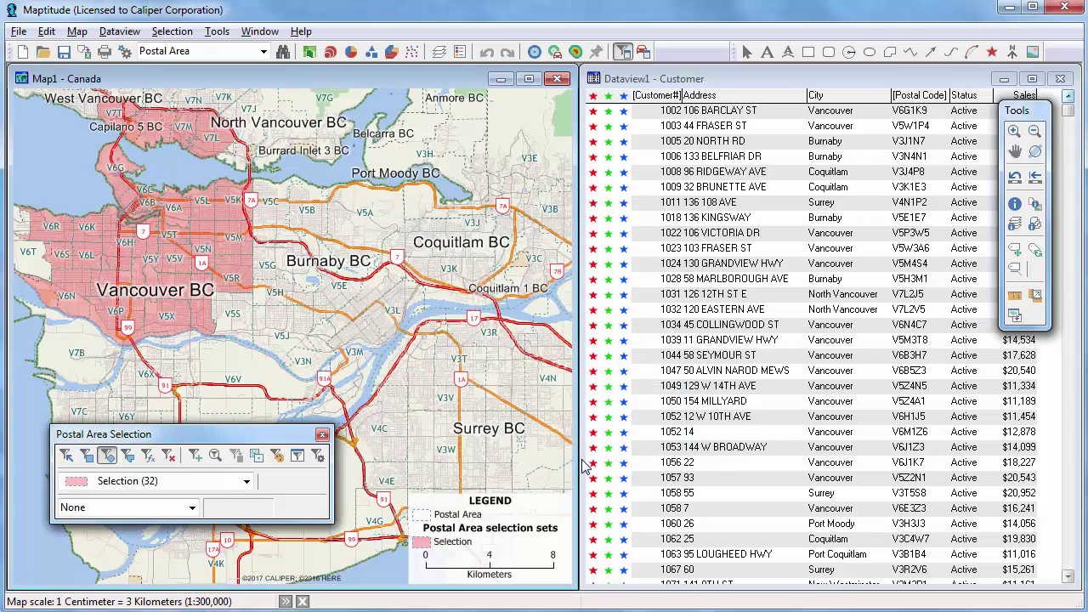
click(195, 456)
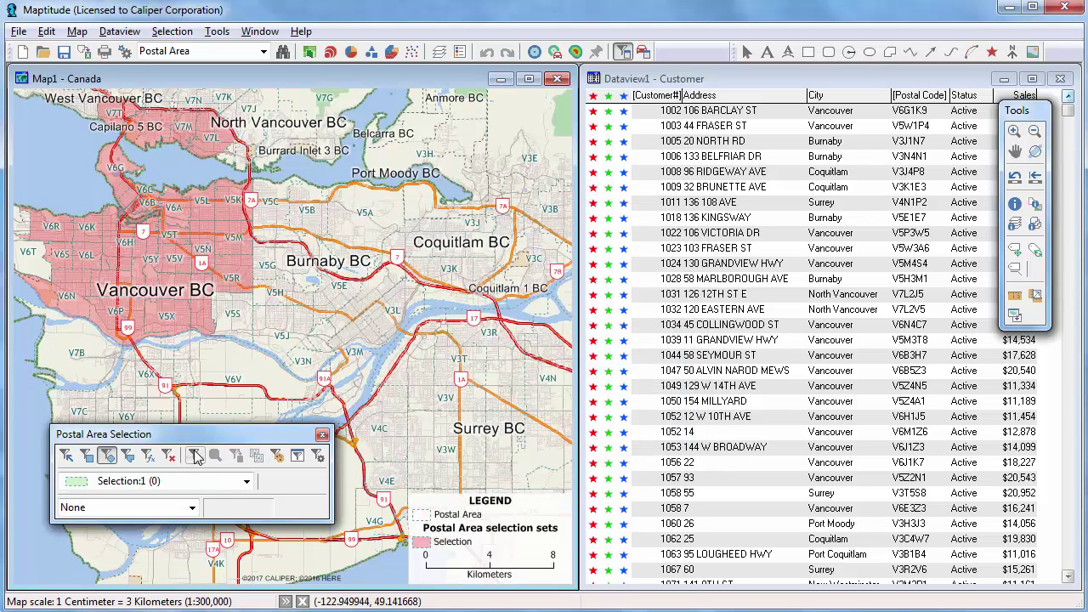
click(128, 456)
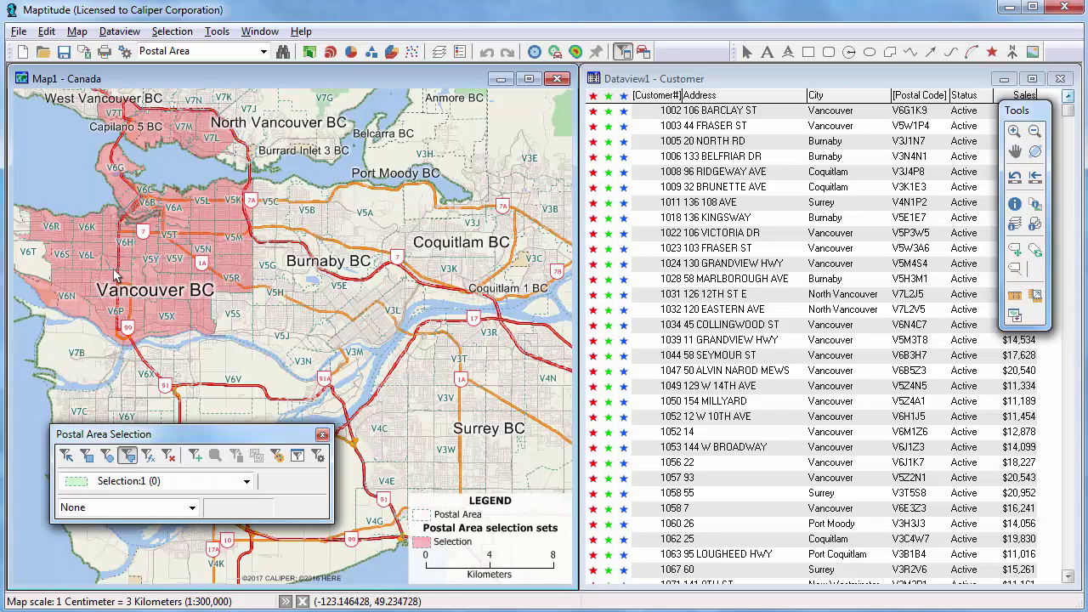
click(117, 389)
click(302, 388)
click(307, 207)
double_click(196, 225)
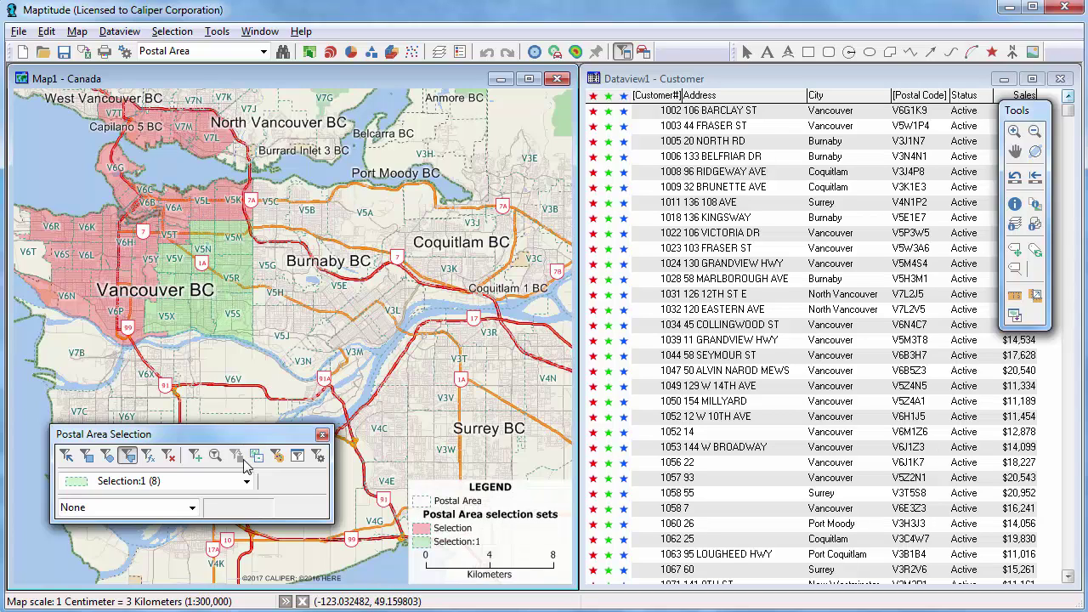
Step: Create set Selection:2 with no overlap allowed, and rectangle-select 8 postal areas around Burnaby
click(317, 457)
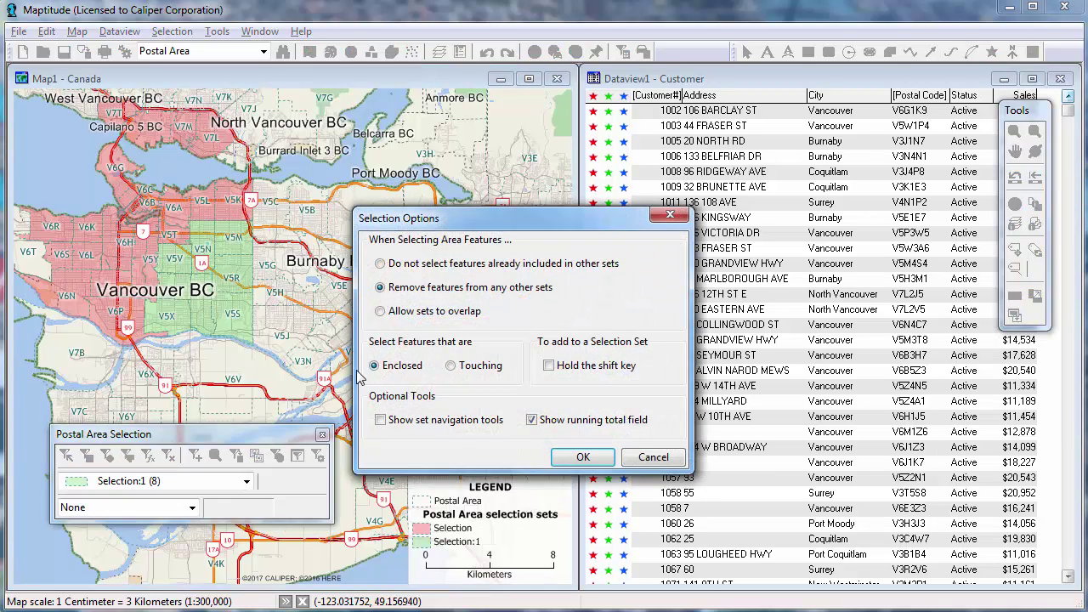
click(392, 265)
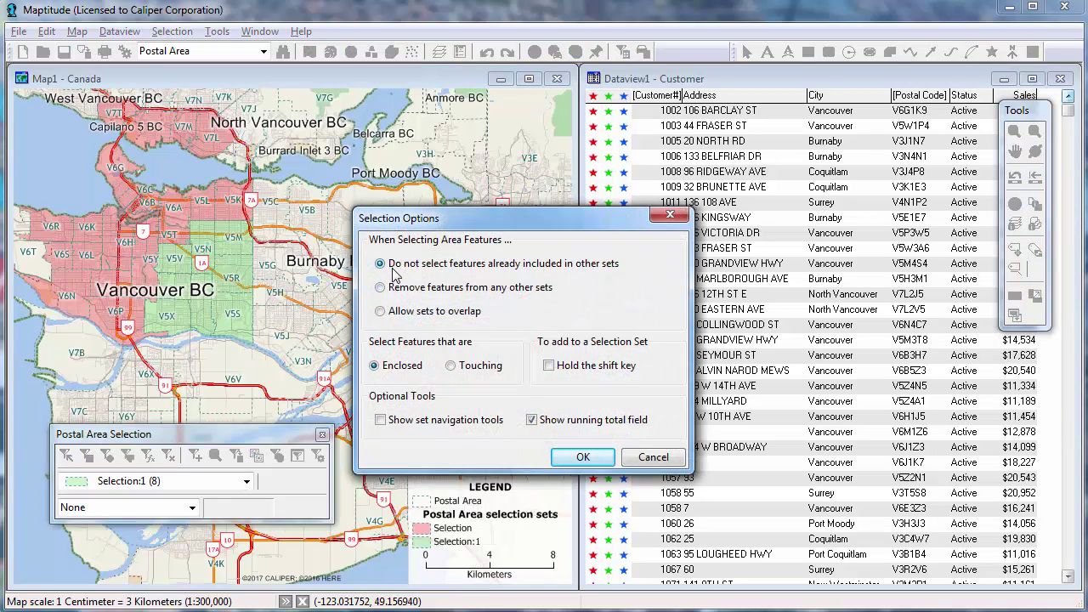
click(595, 464)
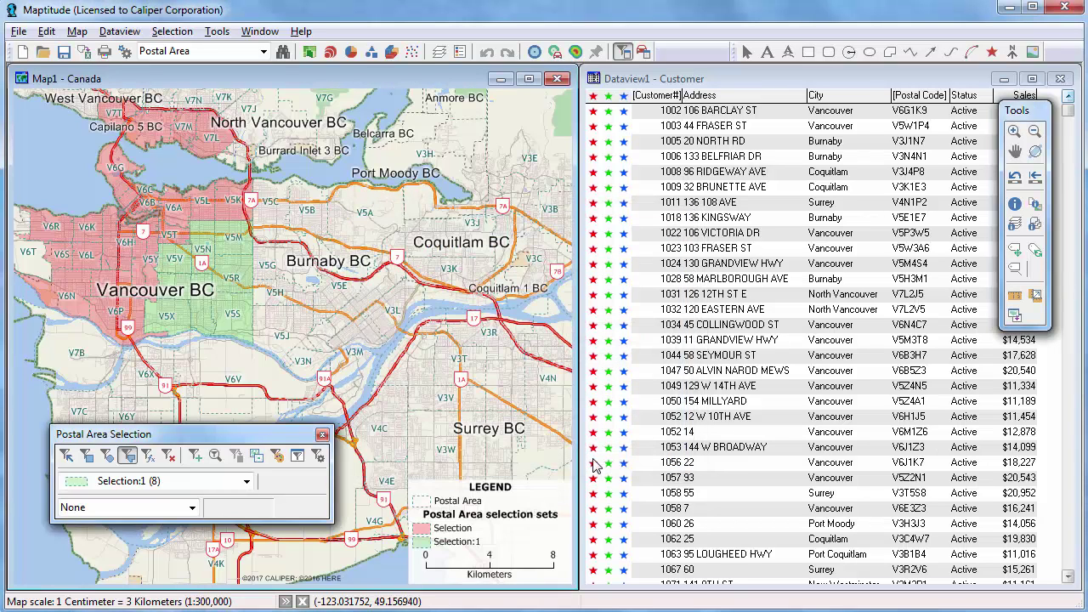
click(195, 456)
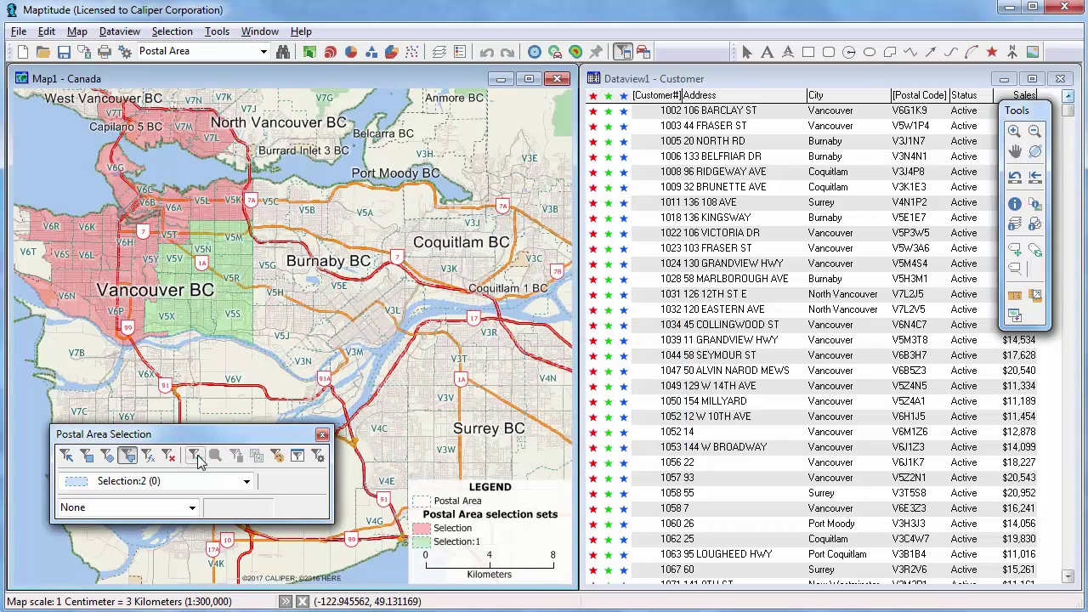
click(86, 456)
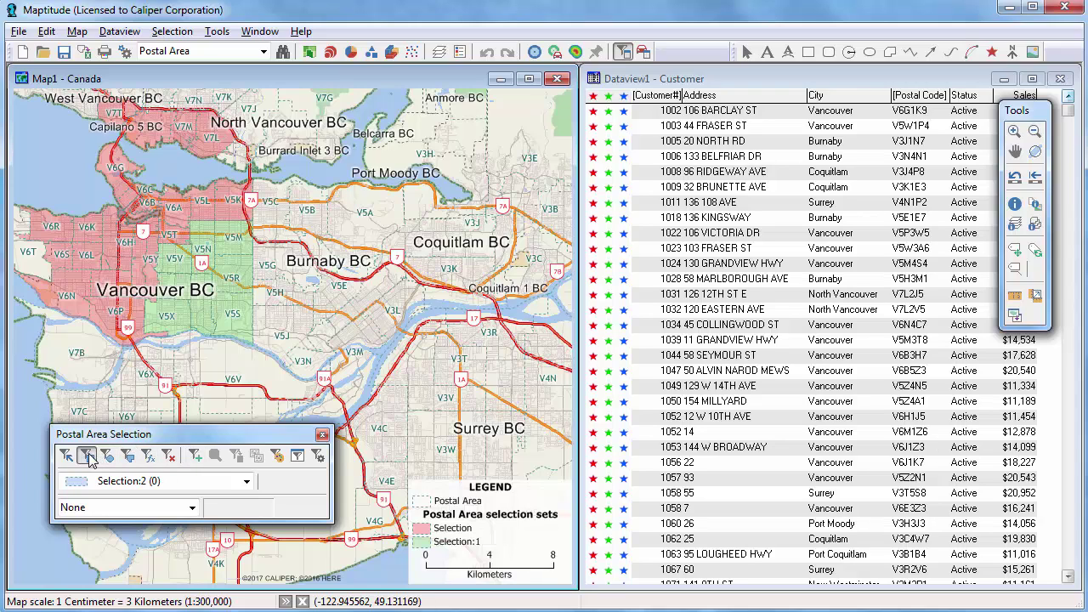
drag(119, 199, 444, 452)
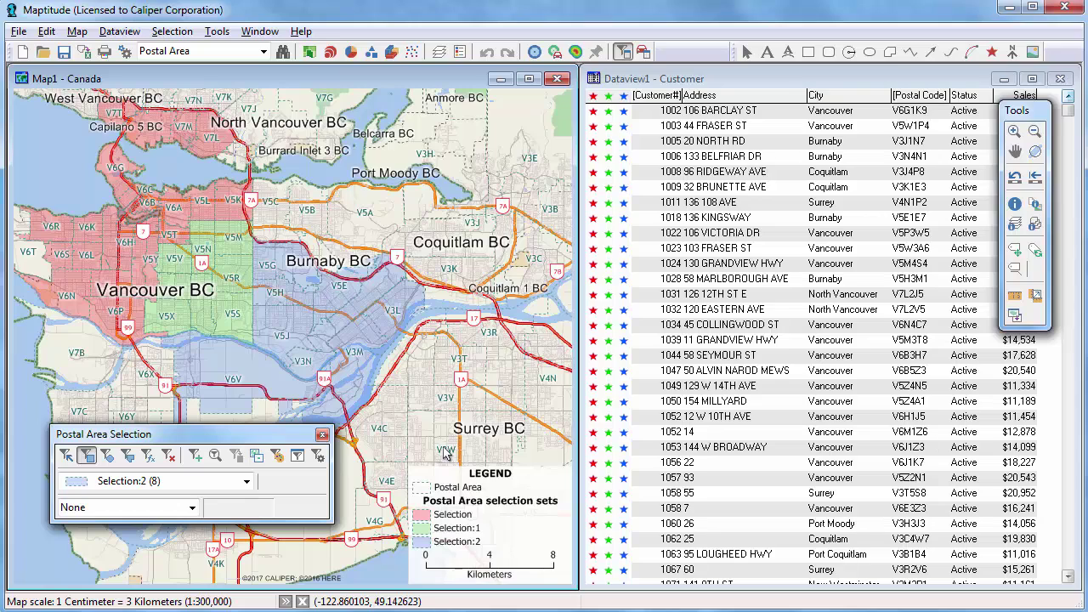